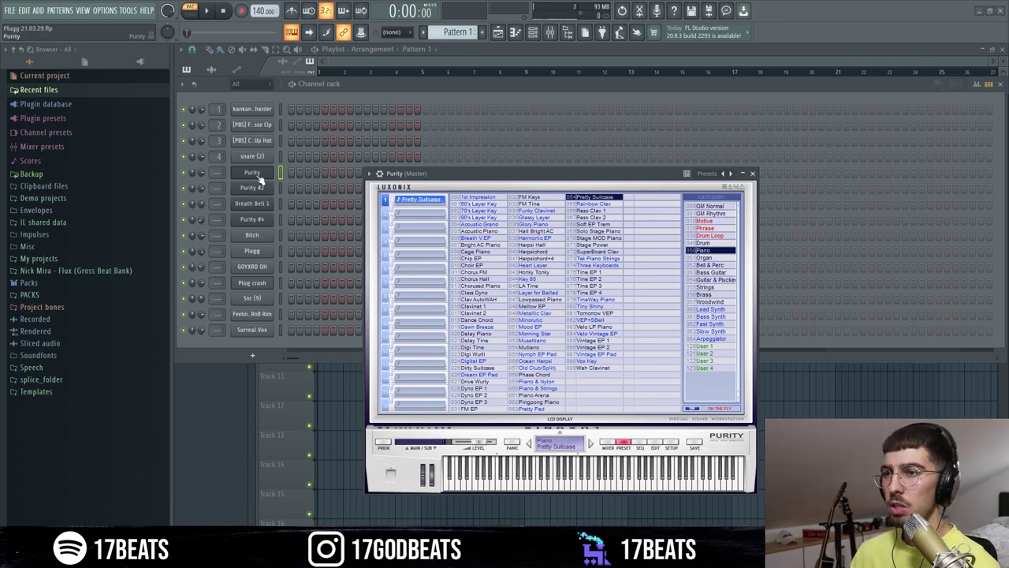
# Step: Open the piano roll for the Purity channel and stamp a Minor 9th chord on D#4 at the start of bar 1
pyautogui.moveTo(545, 173); pyautogui.dragTo(529, 179)
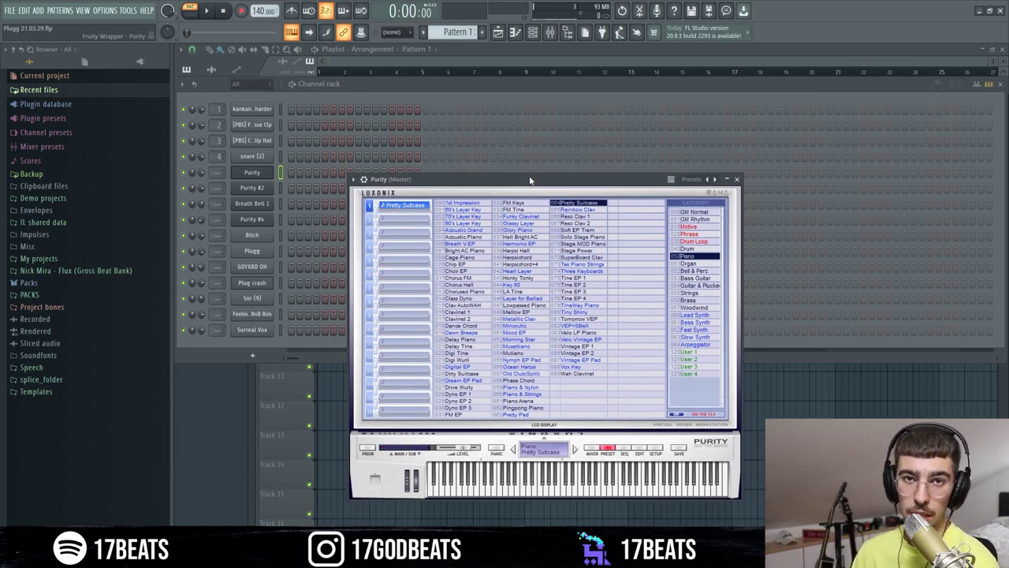
pyautogui.press('F7')
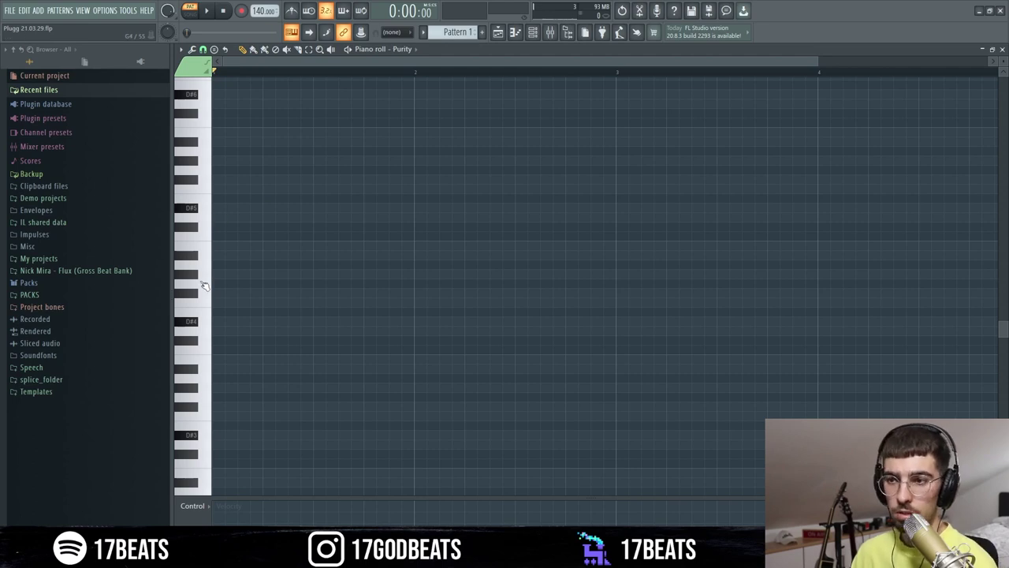
pyautogui.click(214, 49)
pyautogui.click(233, 156)
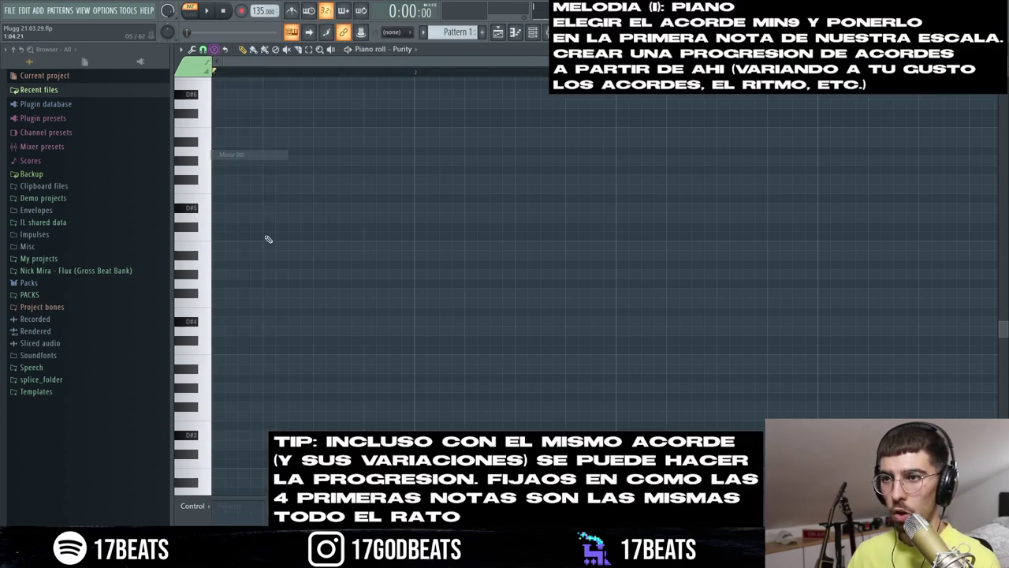
pyautogui.click(243, 323)
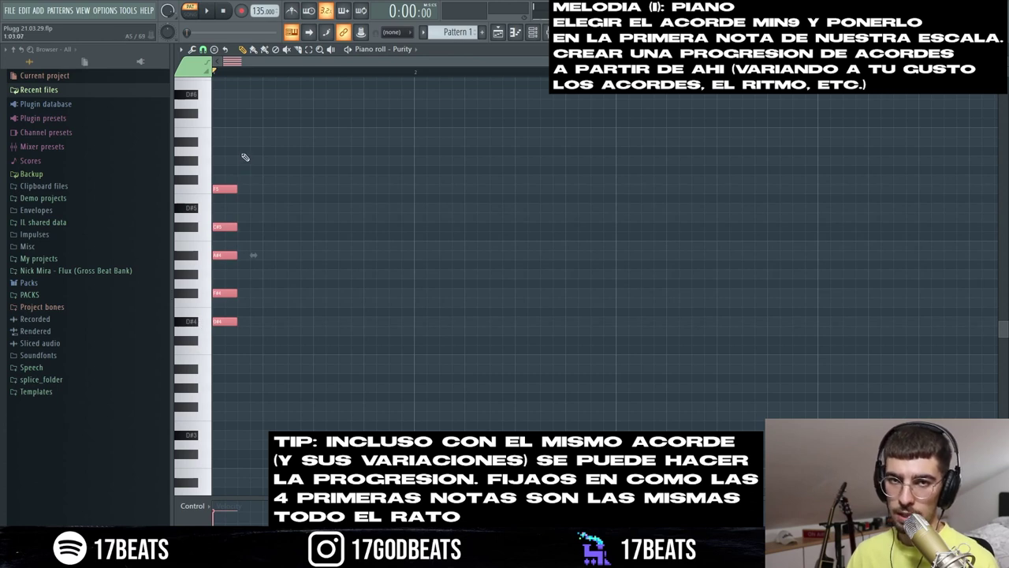
# Step: Play back the chord and lengthen all five of its notes to seven steps
pyautogui.click(221, 295)
pyautogui.hotkey('ctrl', 'a')
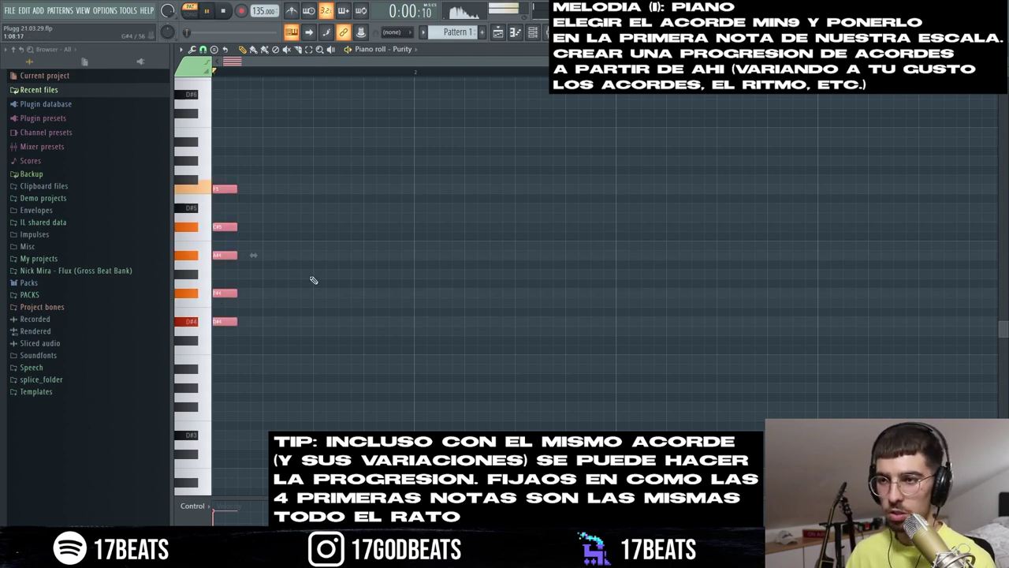
pyautogui.click(255, 308)
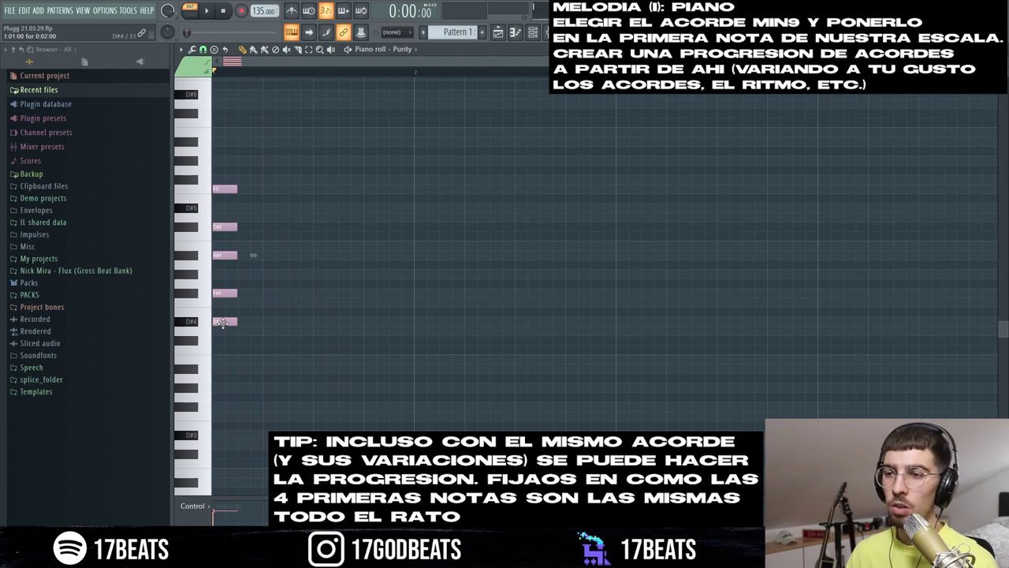
pyautogui.hotkey('ctrl', 'a')
pyautogui.moveTo(236, 321); pyautogui.dragTo(300, 321)
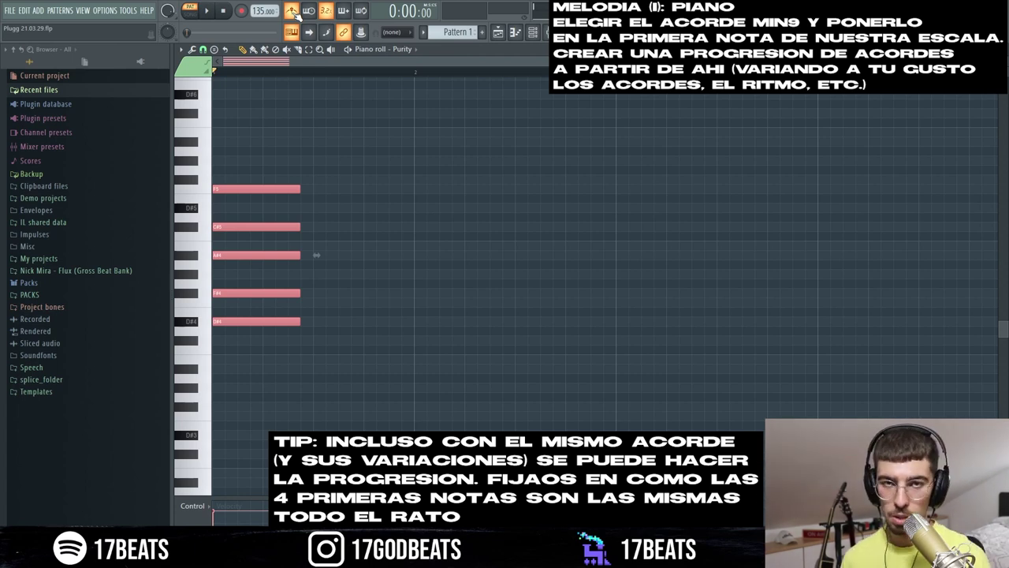
# Step: Copy the chord to step 13 of bar 1, shortened to six steps, and add a variation topped by G#5 in bar 2
pyautogui.hotkey('ctrl', 'b')
pyautogui.press('space')
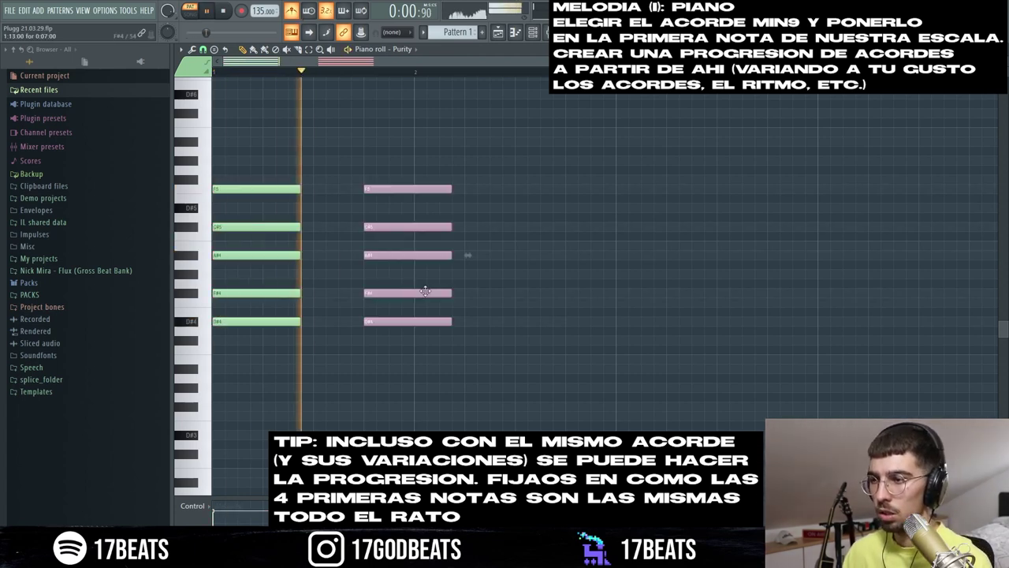
pyautogui.moveTo(451, 293); pyautogui.dragTo(413, 294)
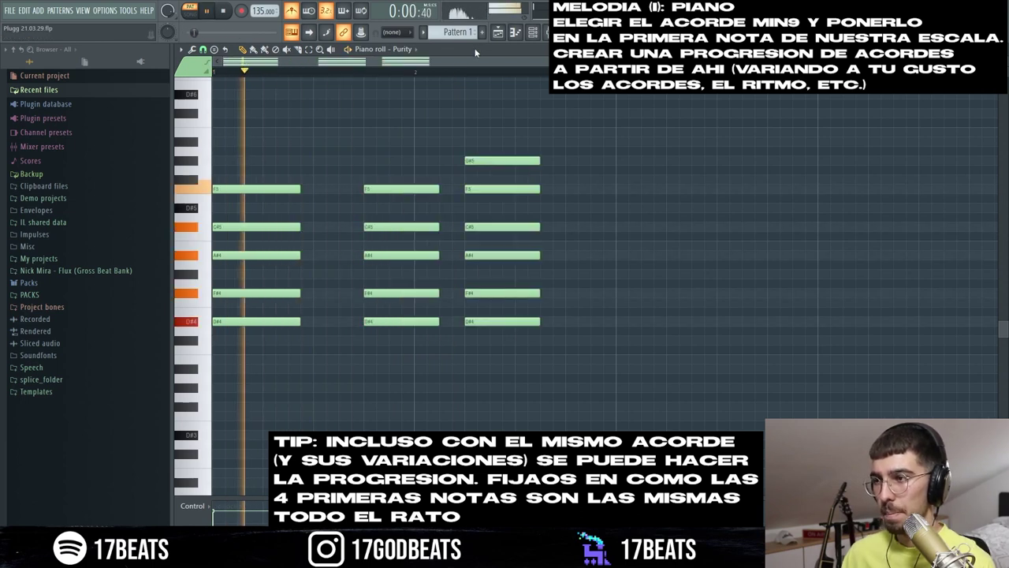
pyautogui.press('space')
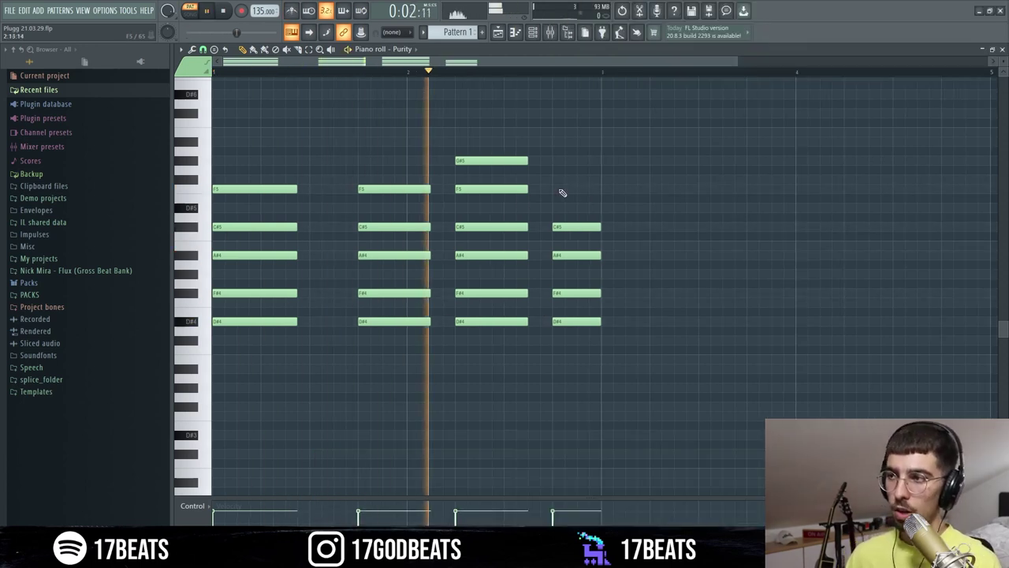
# Step: Try an F5 note on top of the fourth chord
pyautogui.click(564, 189)
pyautogui.rightClick(572, 189)
pyautogui.press('space')
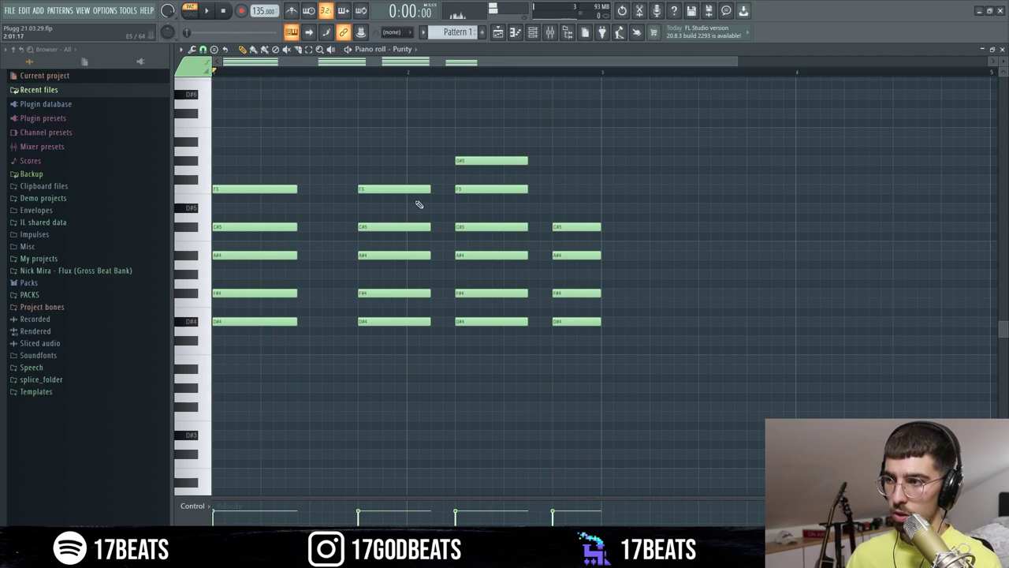
# Step: Examine the lower notes shared by the four chords and the G#5 top note, and play back the progression
pyautogui.moveTo(622, 361); pyautogui.dragTo(163, 220)
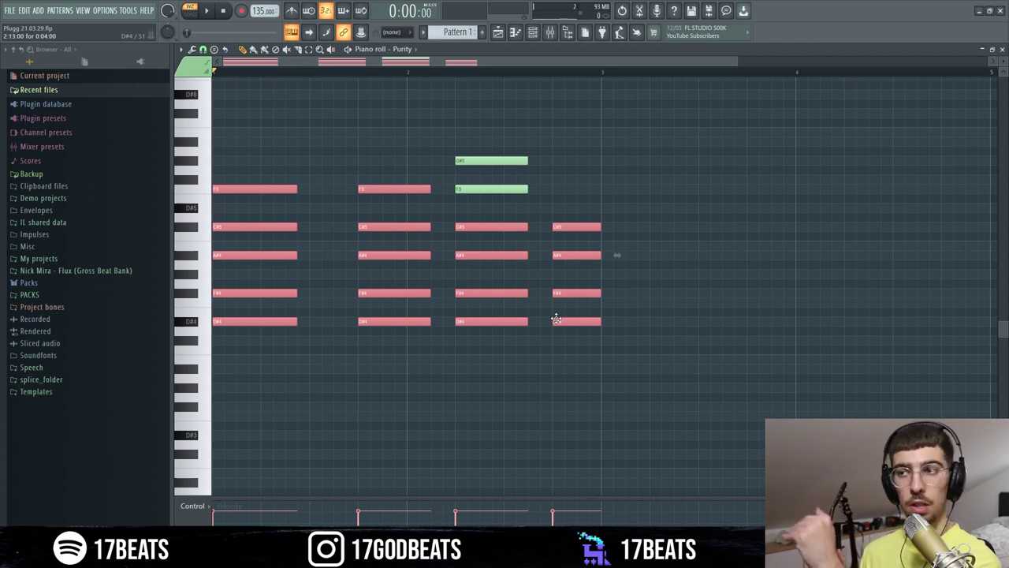
pyautogui.click(462, 160)
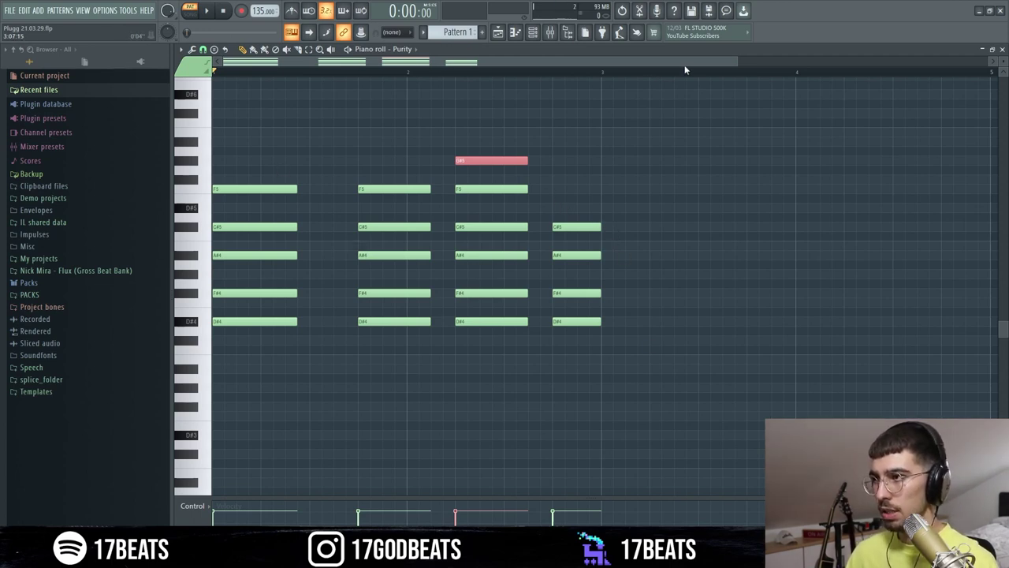
pyautogui.moveTo(741, 64); pyautogui.dragTo(823, 65)
pyautogui.press('space')
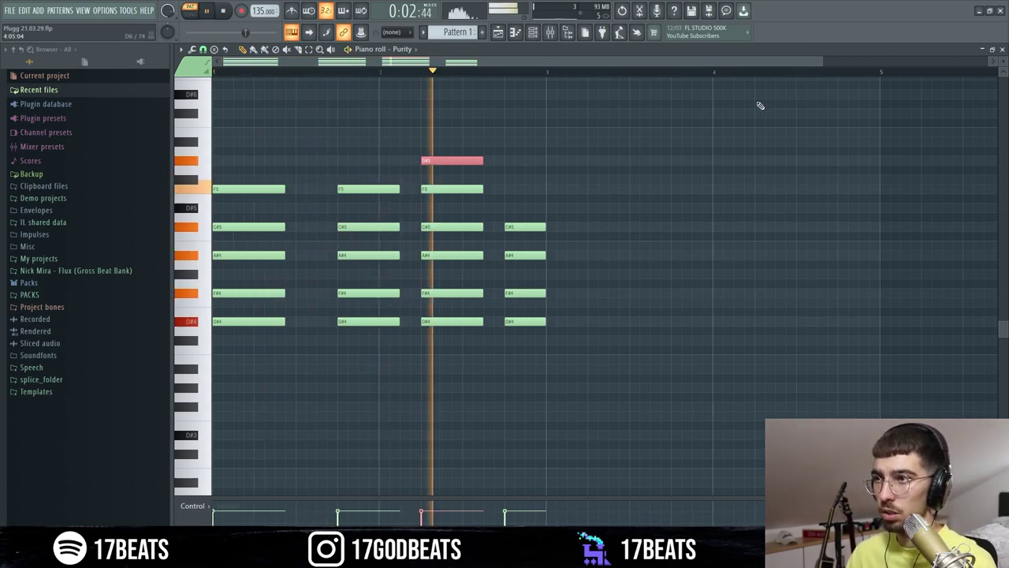
pyautogui.press('space')
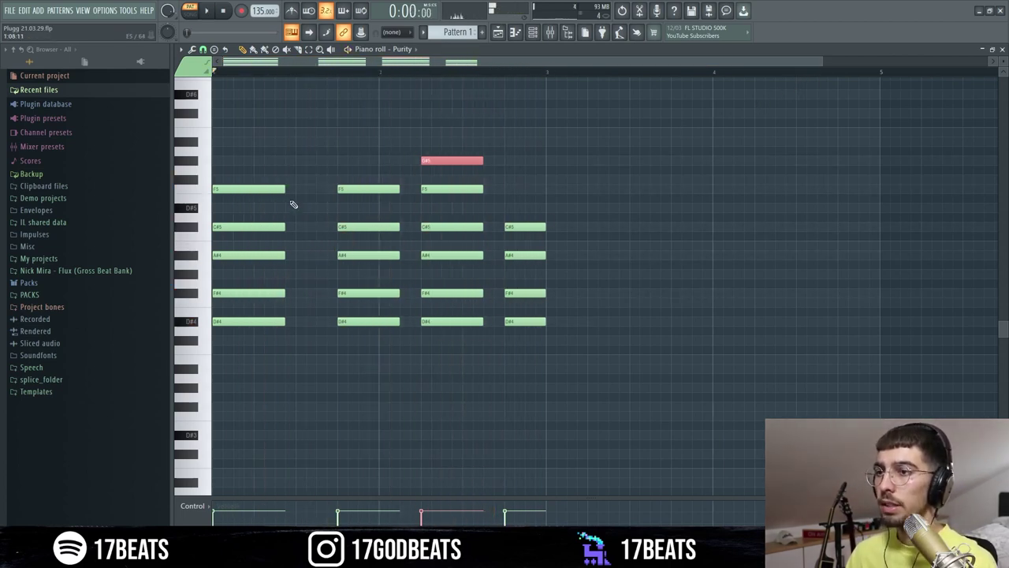
# Step: Copy the first chord to the start of bar 3 and place a four-step copy at the end of that bar
pyautogui.moveTo(289, 180); pyautogui.dragTo(258, 348)
pyautogui.moveTo(265, 197); pyautogui.dragTo(586, 192)
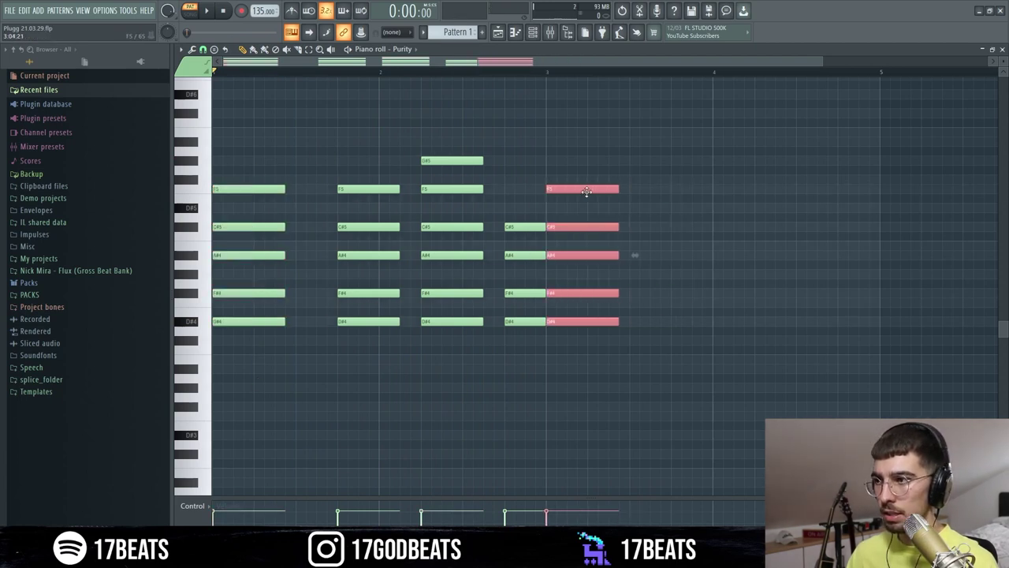
pyautogui.press('space')
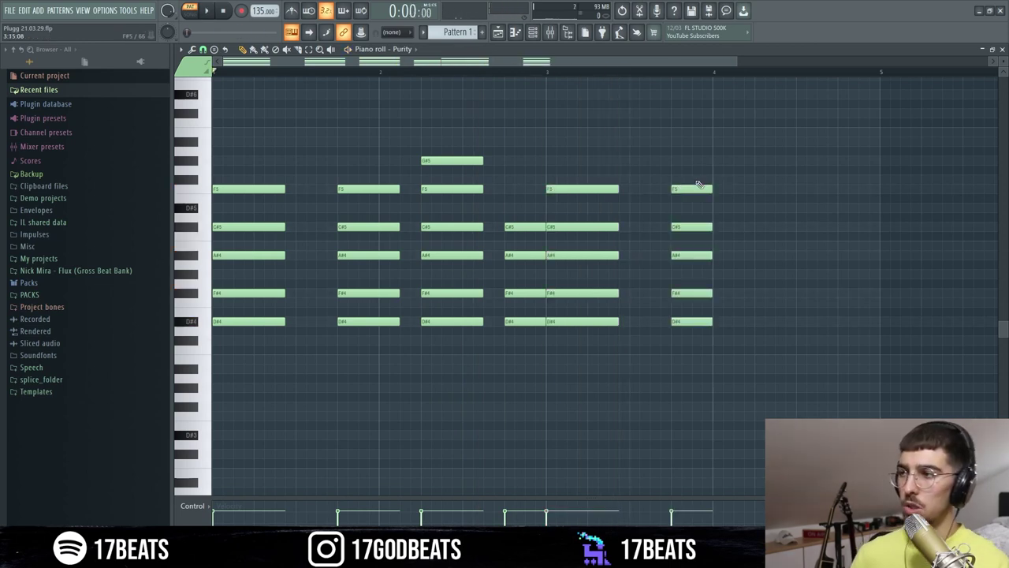
# Step: Lower the top note of the last chord in bar 3 to D#5 and play back from around bar 3
pyautogui.click(696, 188)
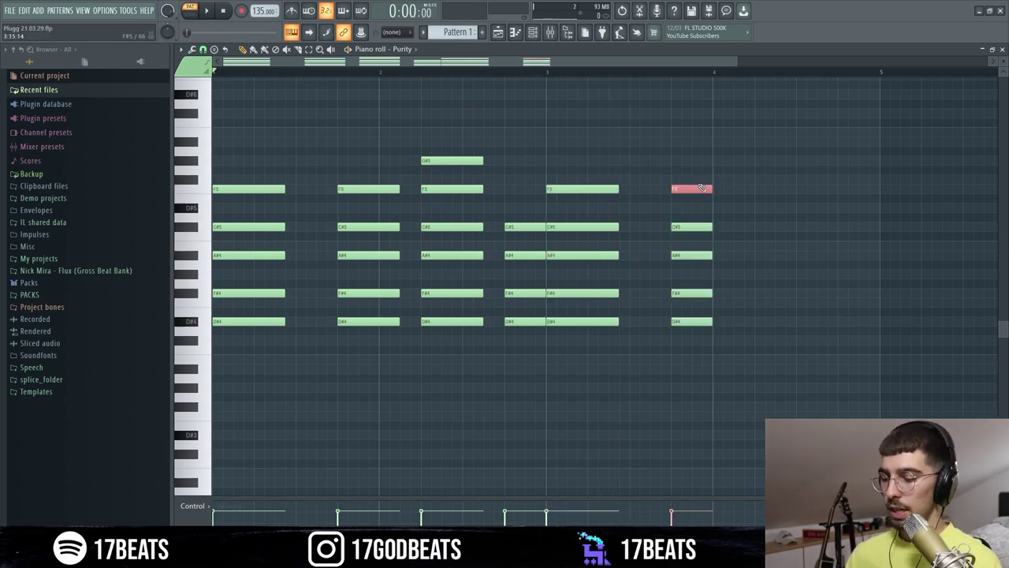
pyautogui.press('Down')
pyautogui.press('Down')
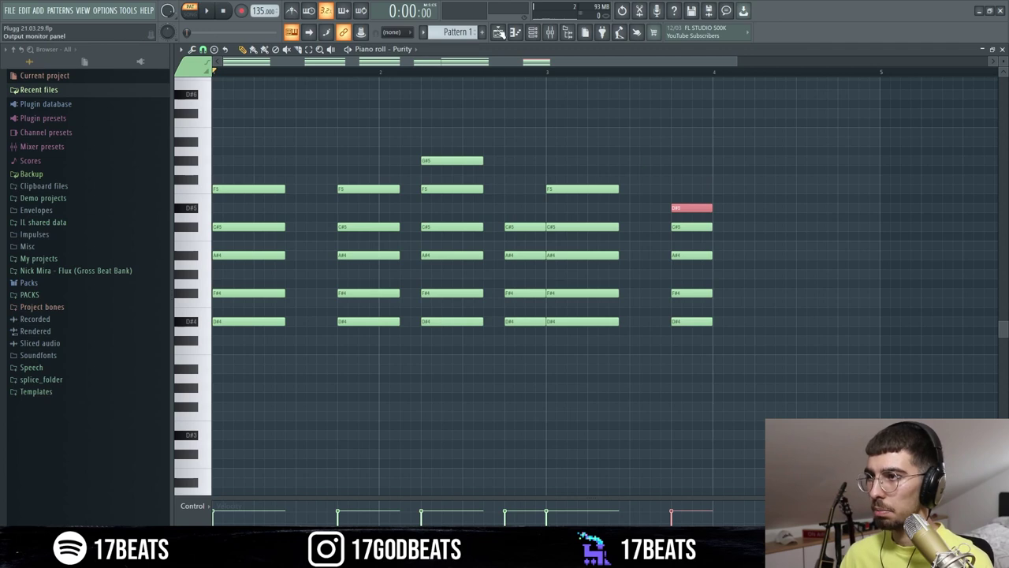
pyautogui.click(539, 75)
pyautogui.press('space')
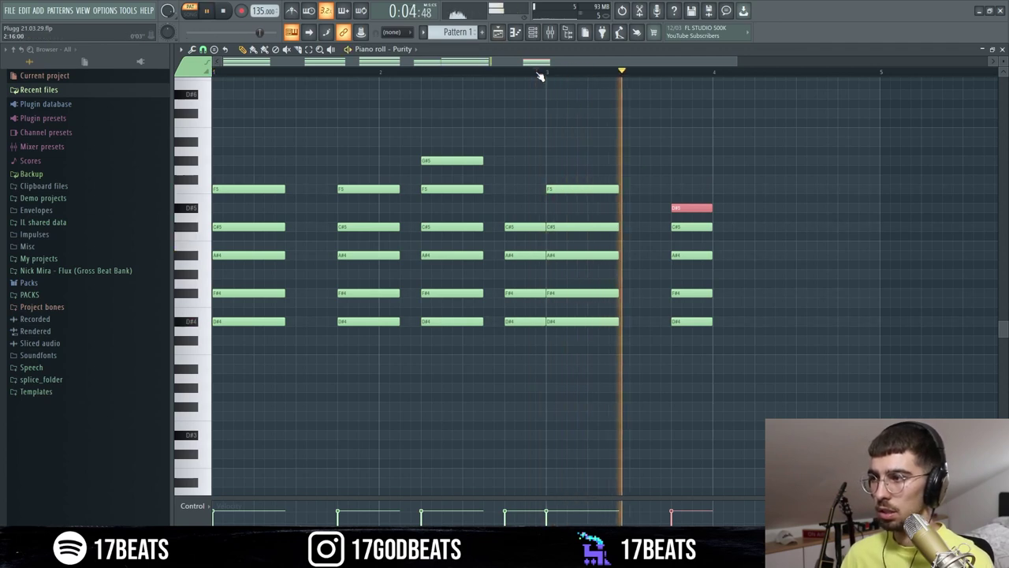
# Step: Paste the chord at step 5 of bar 4 and add a four-step closing chord topped by G#5 at step 13
pyautogui.hotkey('ctrl', 'v')
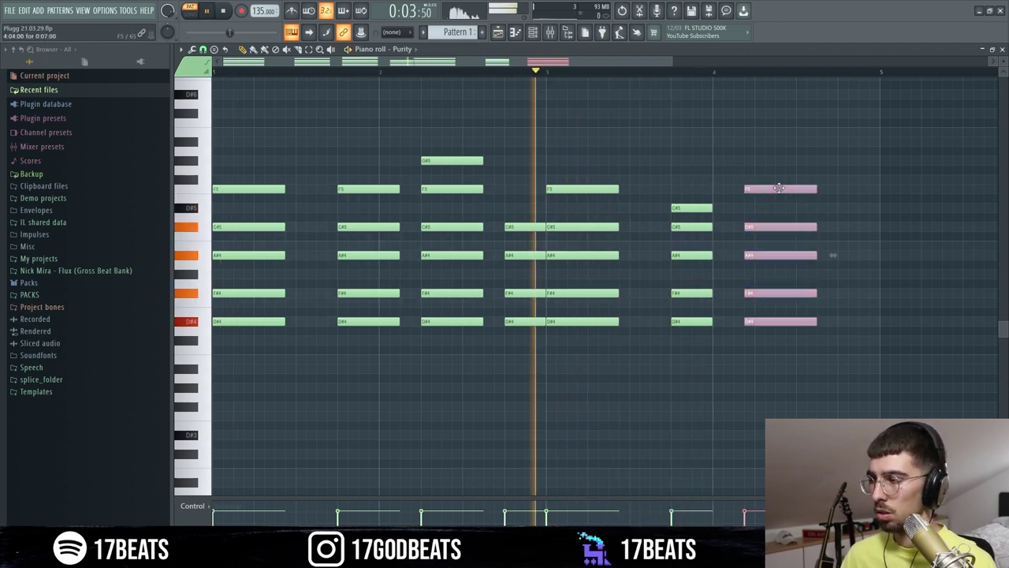
pyautogui.moveTo(783, 188); pyautogui.dragTo(788, 189)
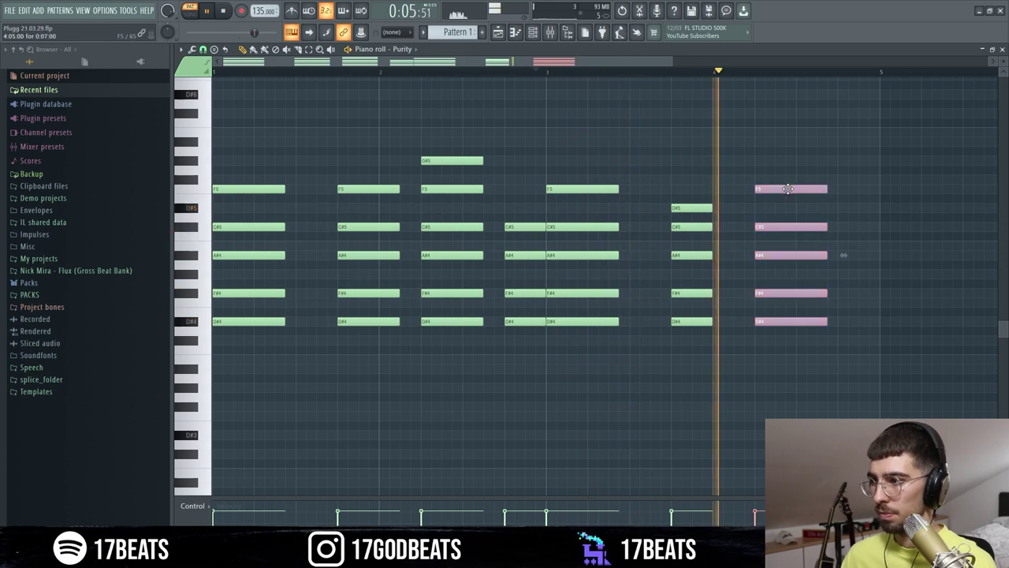
pyautogui.click(844, 161)
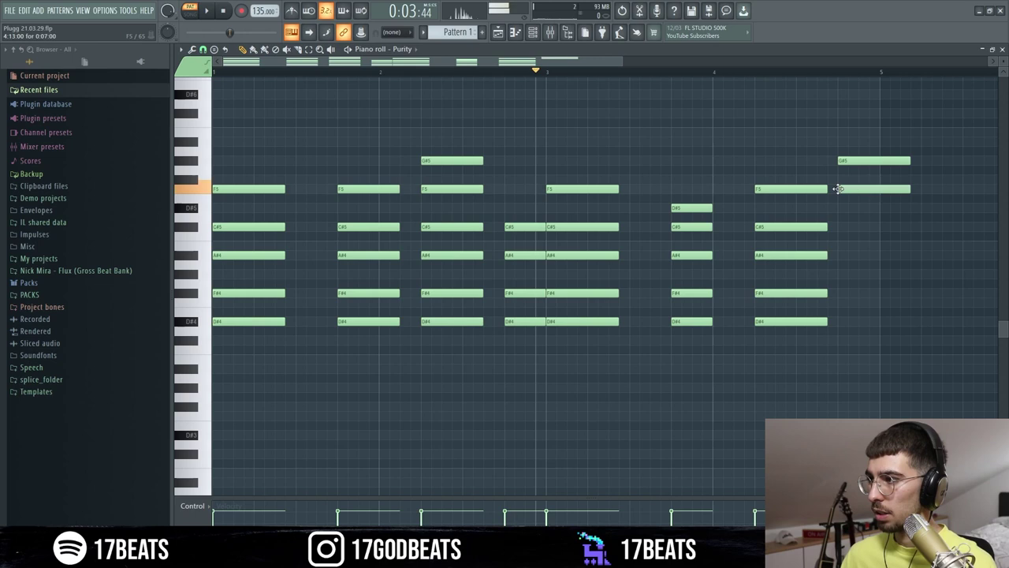
pyautogui.moveTo(820, 329); pyautogui.dragTo(879, 190)
pyautogui.click(224, 11)
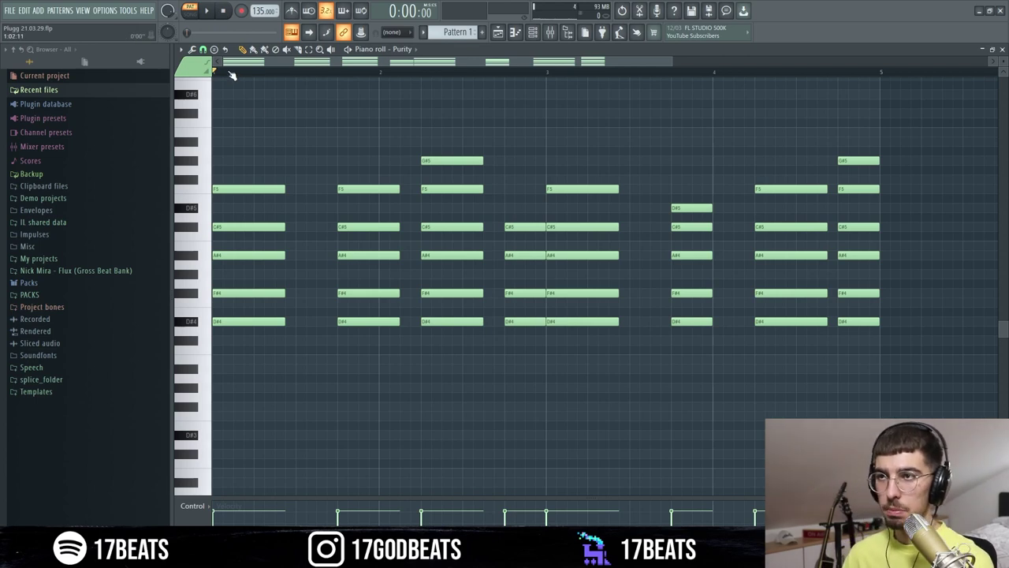
# Step: Play back the full progression and examine its shared lower notes, the varied top notes and the second half
pyautogui.press('space')
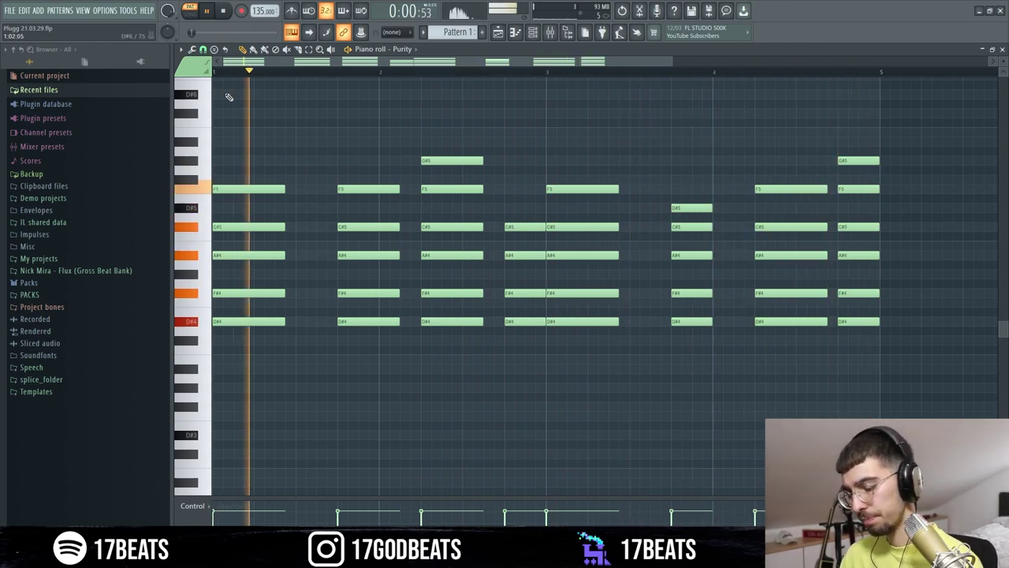
pyautogui.press('space')
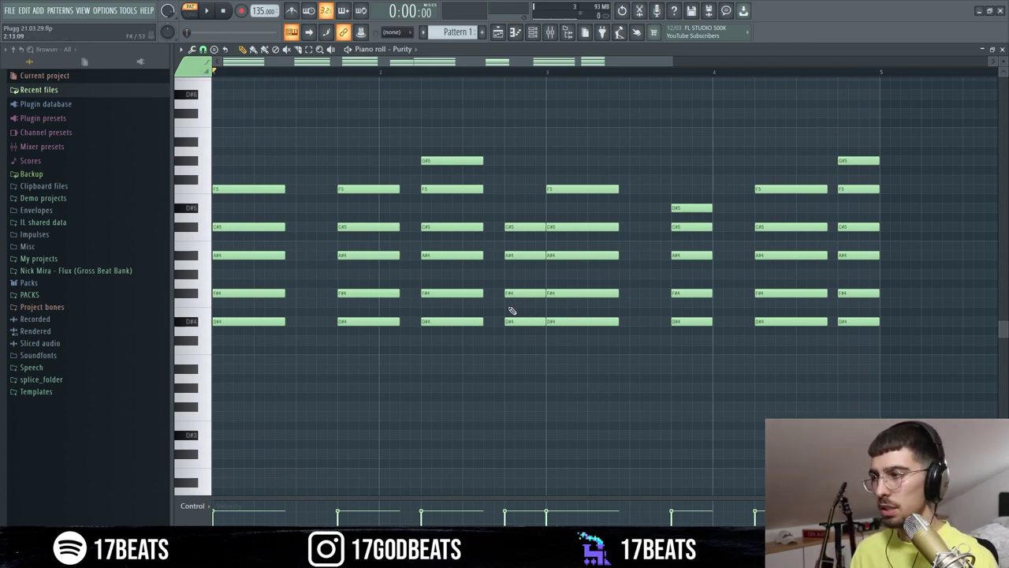
pyautogui.moveTo(863, 366); pyautogui.dragTo(163, 230)
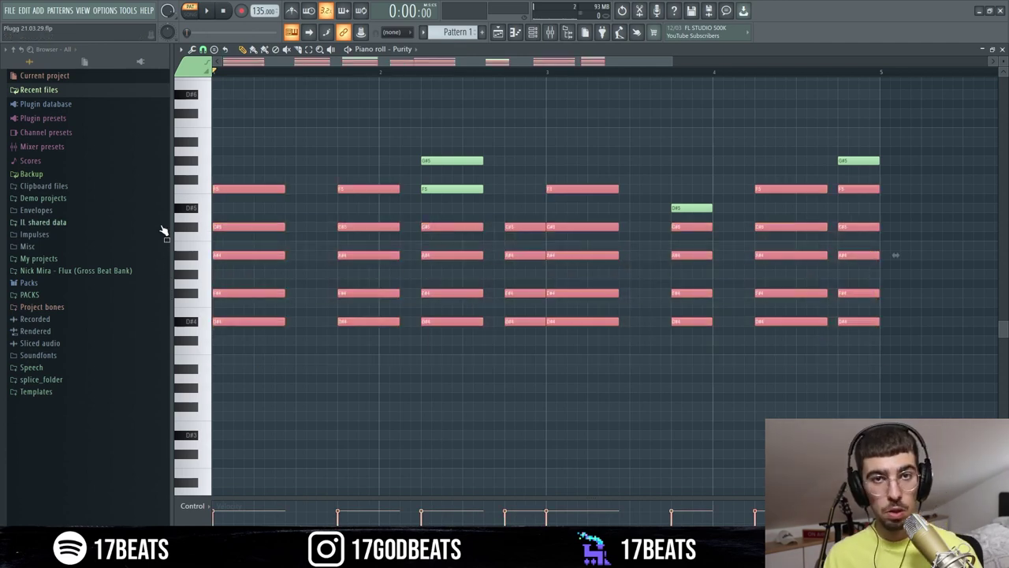
pyautogui.moveTo(430, 148); pyautogui.dragTo(448, 166)
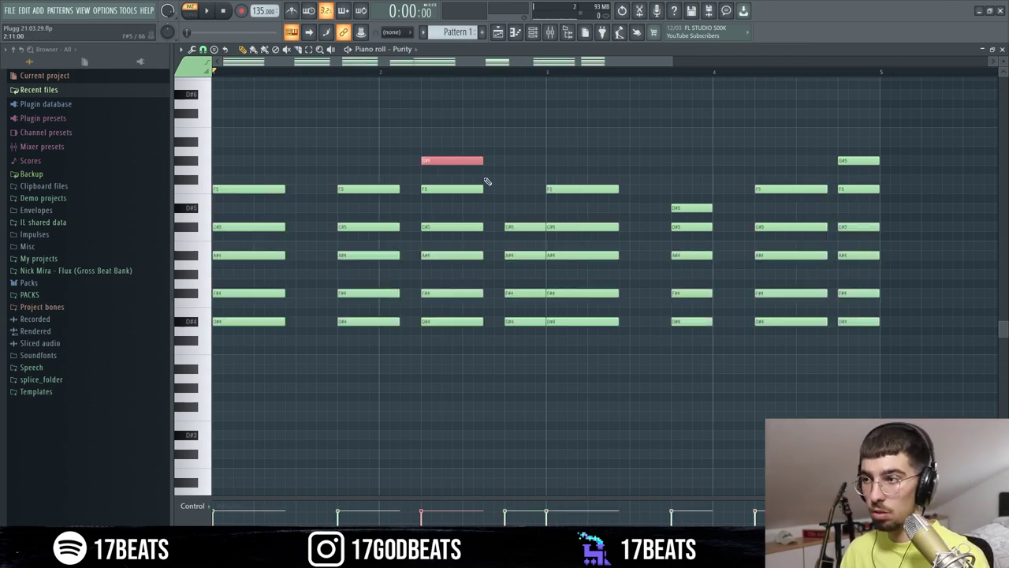
pyautogui.moveTo(891, 331); pyautogui.dragTo(615, 140)
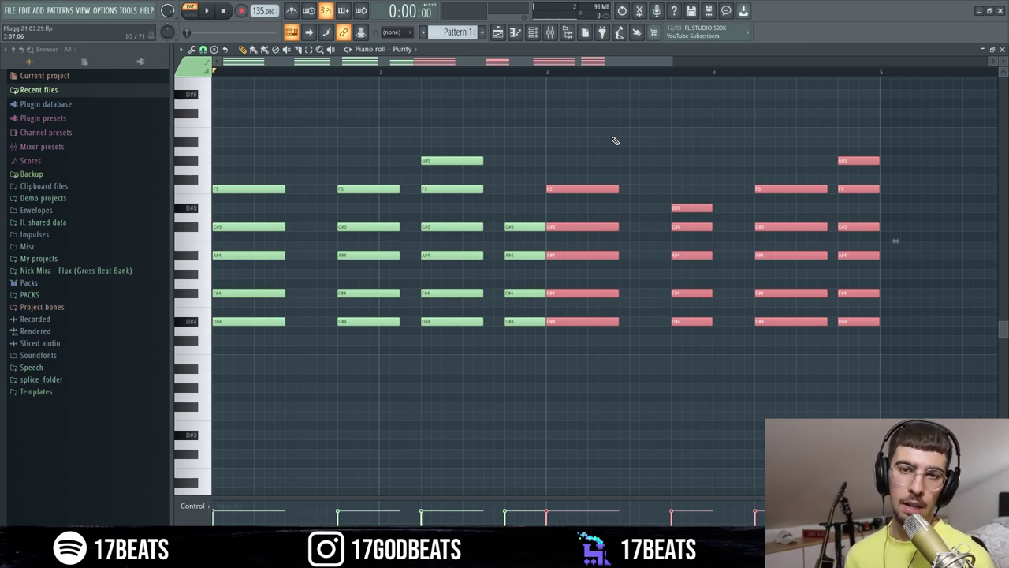
# Step: Lower the velocity of all the chord notes together
pyautogui.moveTo(923, 349); pyautogui.dragTo(211, 150)
pyautogui.scroll(-5, 288, 339)
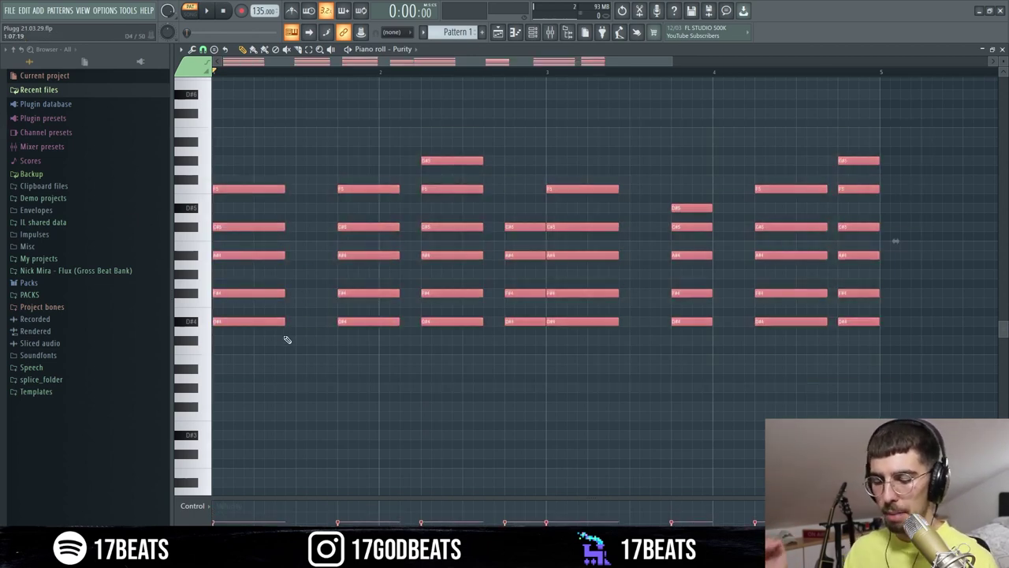
pyautogui.click(272, 133)
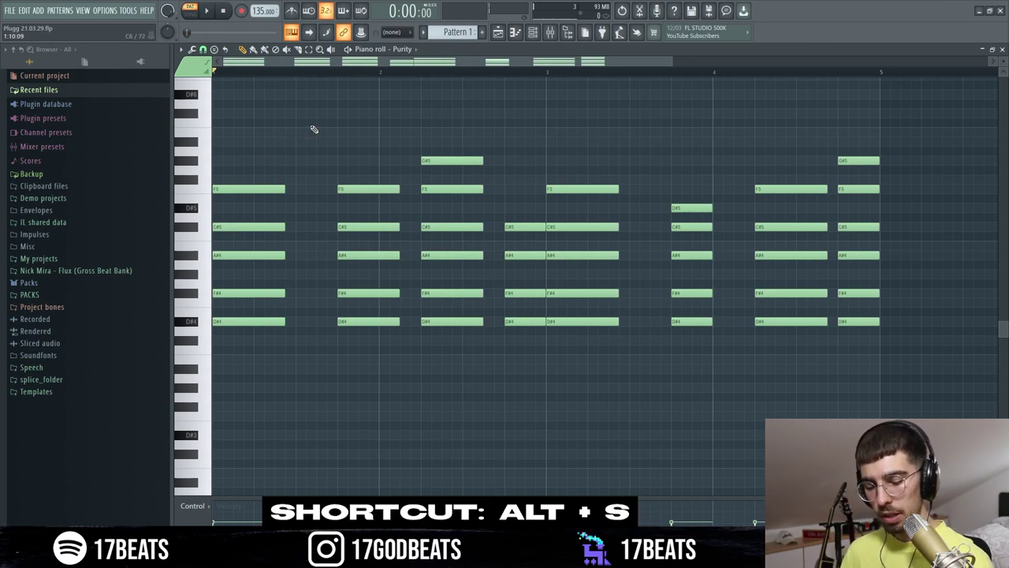
# Step: Strumize the chords with a reduced start-time strength, auditioning the result before accepting it
pyautogui.hotkey('alt', 's')
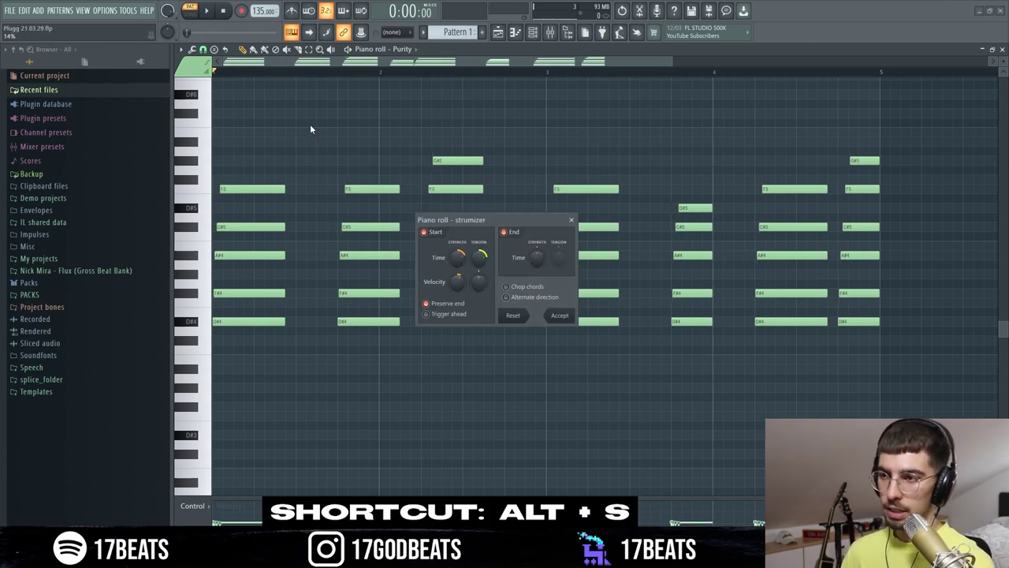
pyautogui.scroll(3, 461, 266)
pyautogui.press('space')
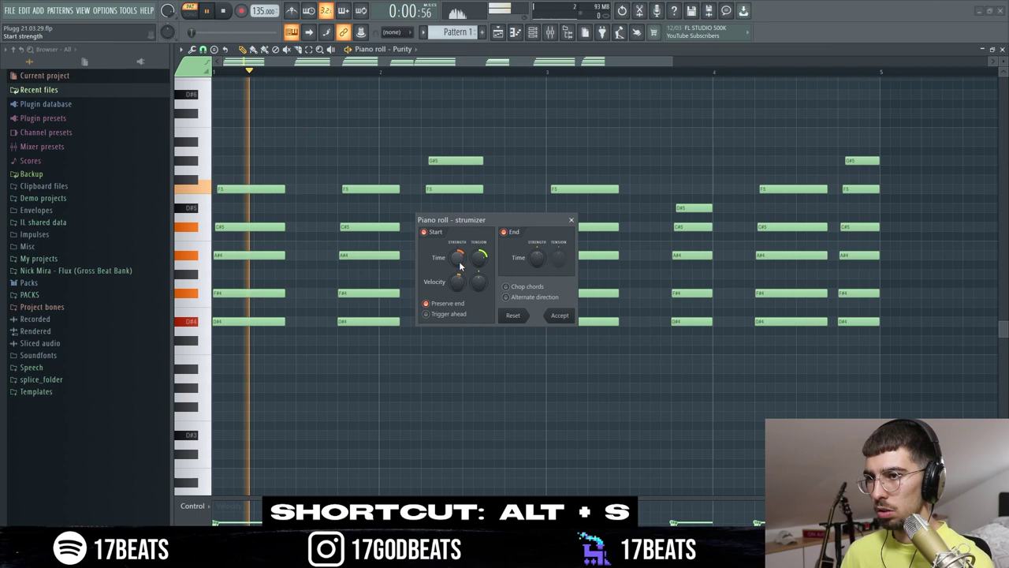
pyautogui.click(560, 314)
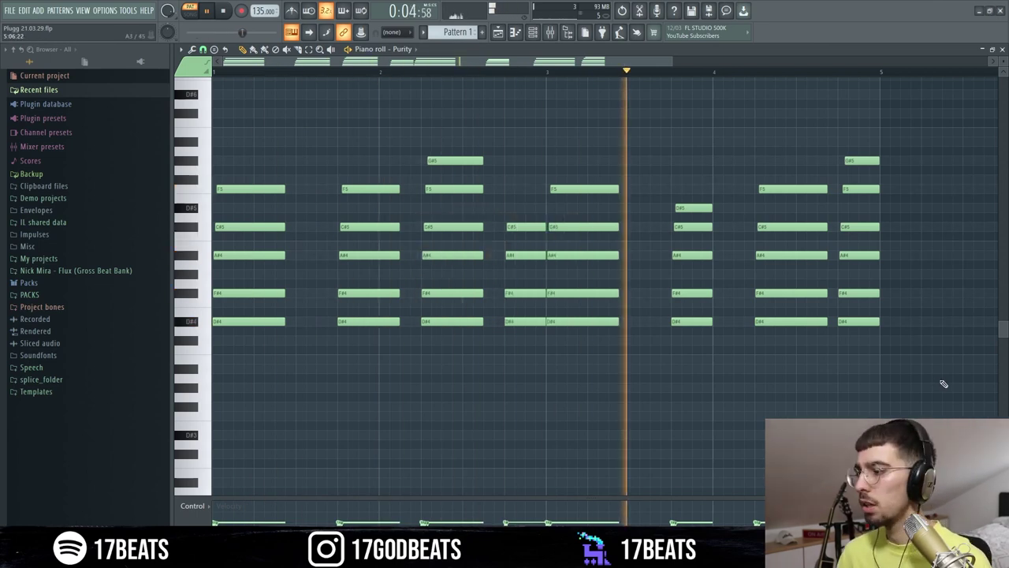
# Step: Raise the velocity of all the chord notes slightly and audition the progression
pyautogui.hotkey('ctrl', 'a')
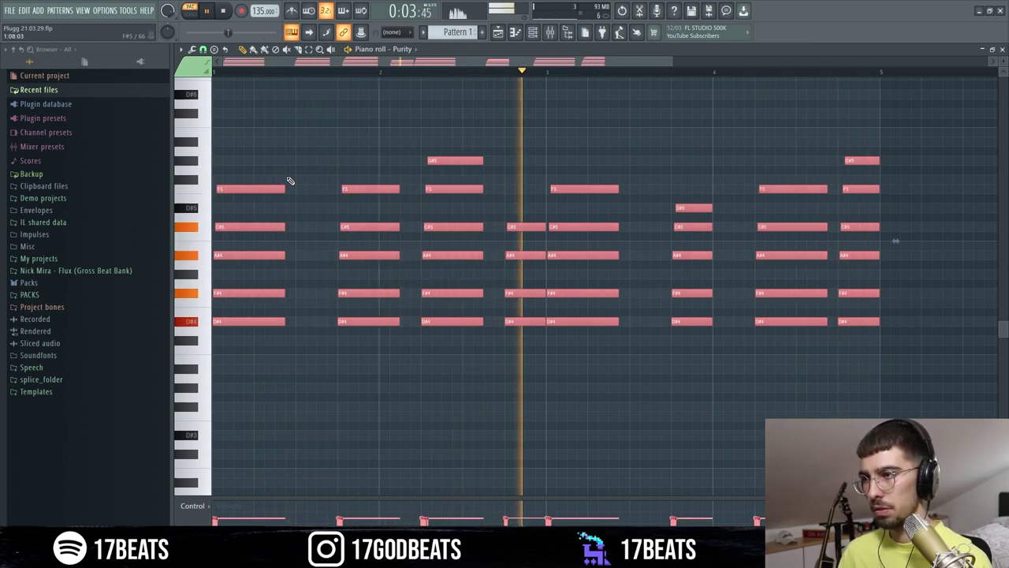
pyautogui.press('space')
pyautogui.click(416, 123)
pyautogui.rightClick(416, 123)
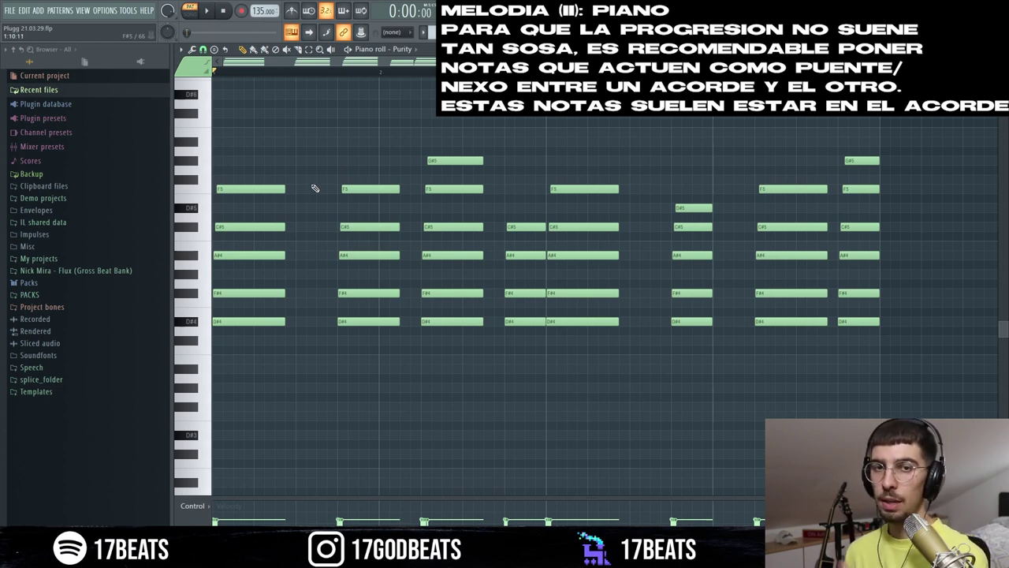
# Step: Add a G#5 bridge note at step 9 of bar 1, extend the first chord to meet it and trim the second chord
pyautogui.press('space')
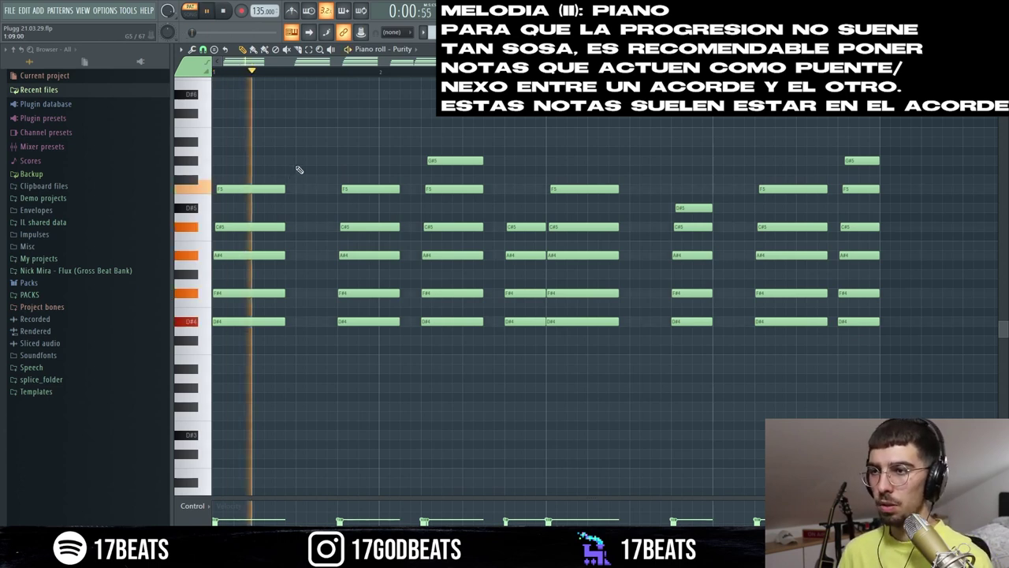
pyautogui.click(300, 161)
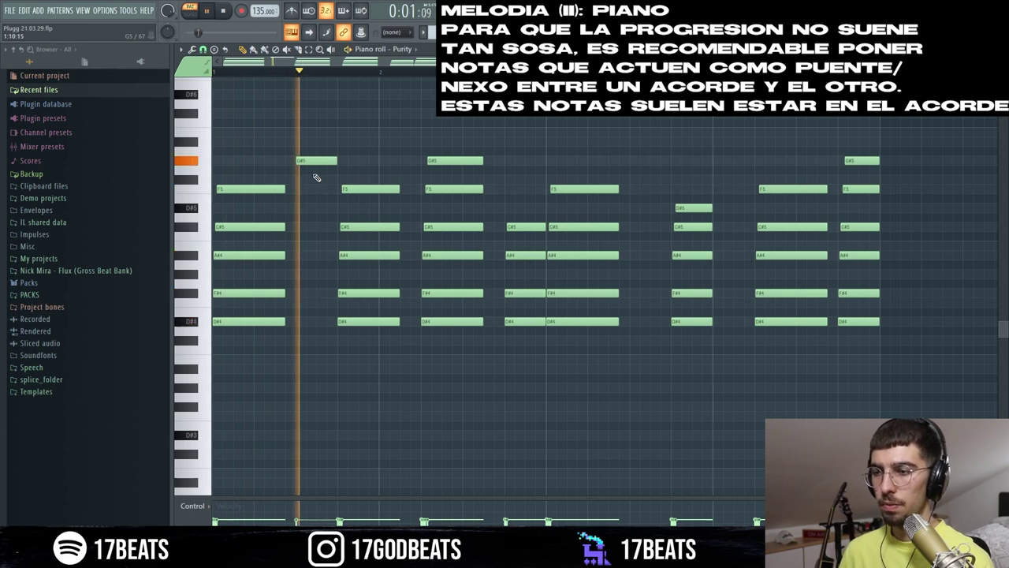
pyautogui.press('space')
pyautogui.press('space')
pyautogui.press('space')
pyautogui.moveTo(285, 189); pyautogui.dragTo(296, 188)
pyautogui.press('space')
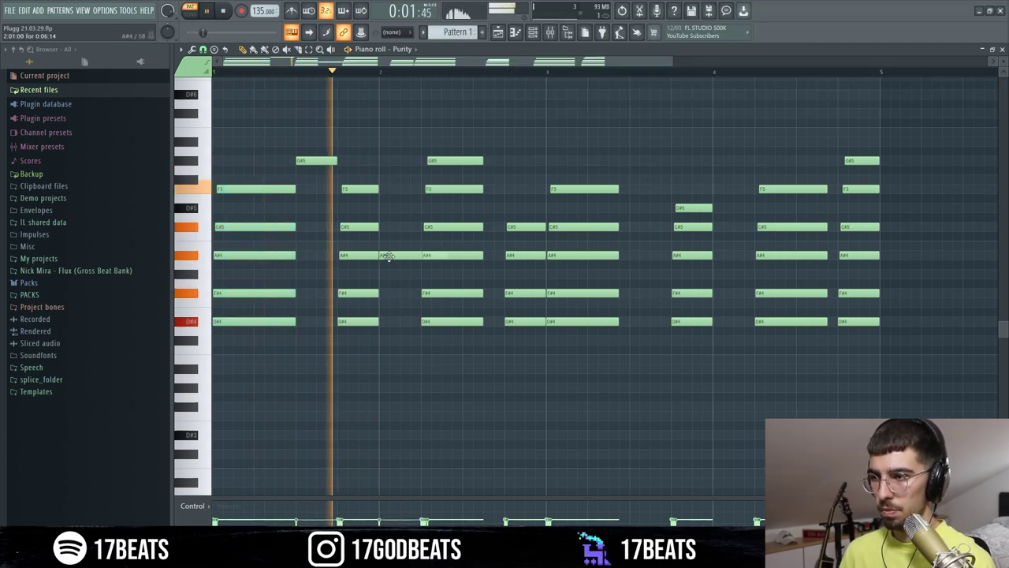
# Step: Add bridge notes: C#5 at step 3 of bar 2, then F#4 and A#4 at steps 9 and 11 of bar 3
pyautogui.moveTo(387, 256); pyautogui.dragTo(402, 227)
pyautogui.moveTo(471, 228); pyautogui.dragTo(422, 228)
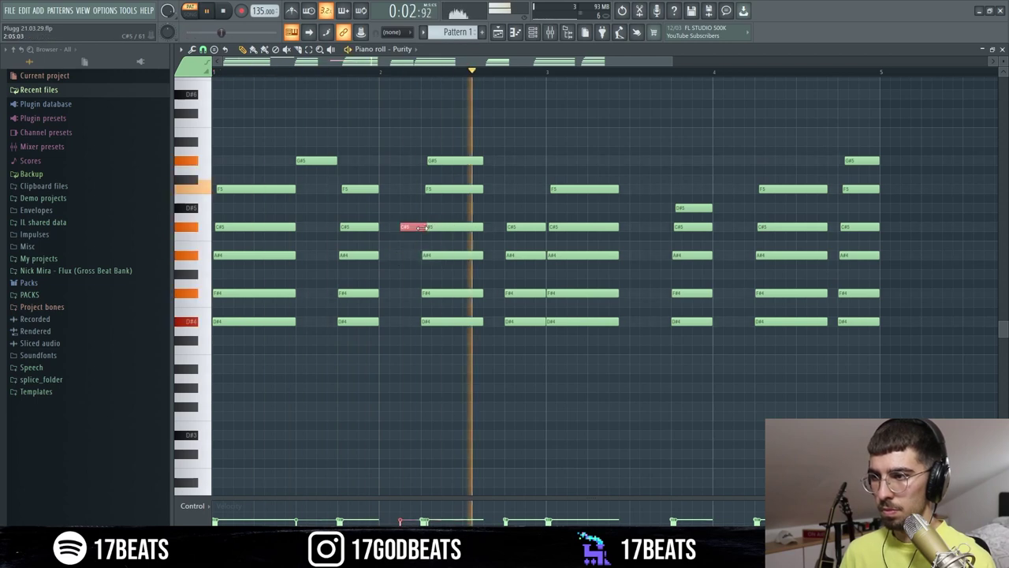
pyautogui.click(648, 293)
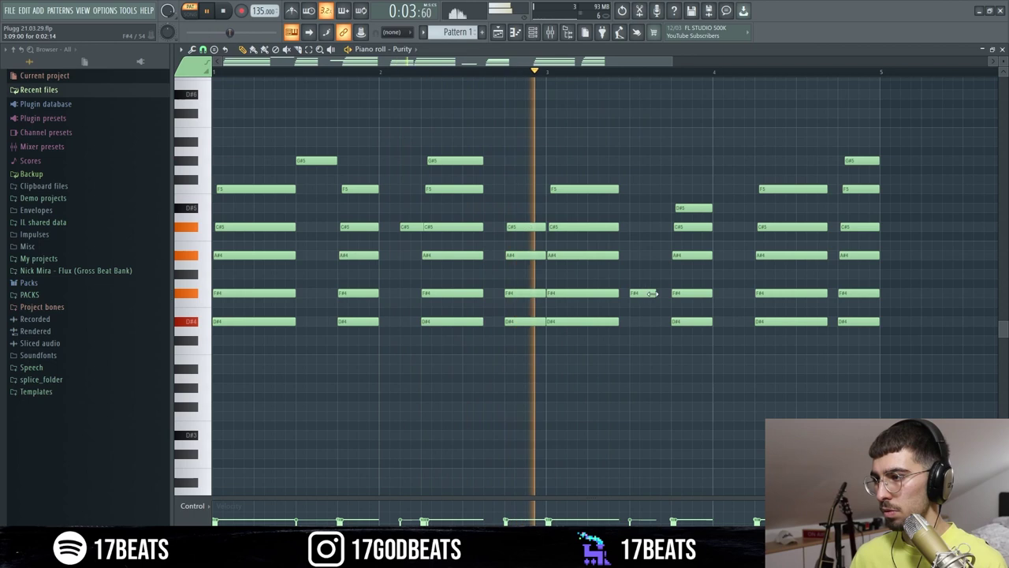
pyautogui.click(656, 255)
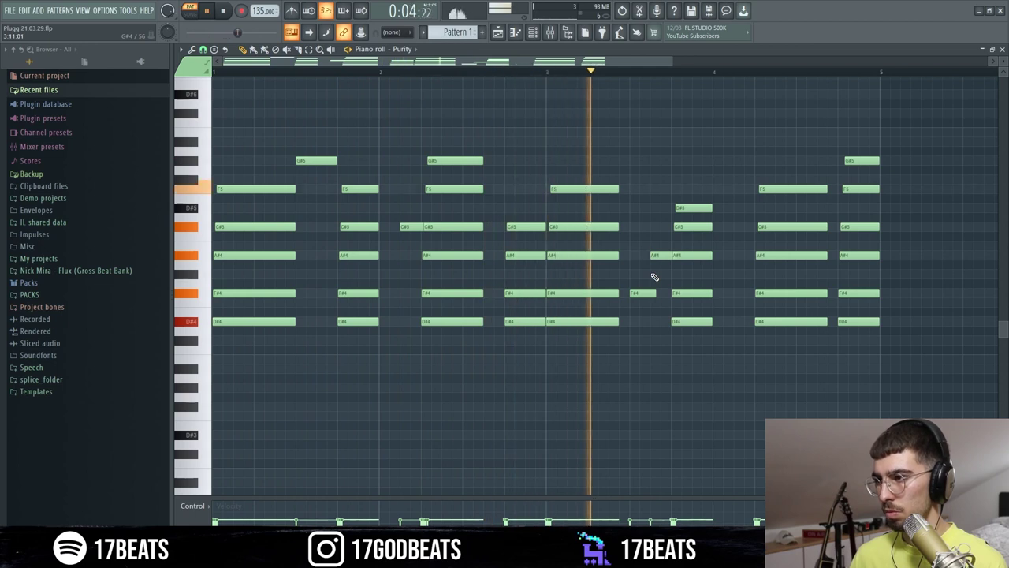
# Step: Build a rising A#5, C6, C#6 run at steps 5, 9 and 13 of bar 4, preceded by D#5 at step 3
pyautogui.click(772, 141)
pyautogui.click(852, 94)
pyautogui.click(810, 114)
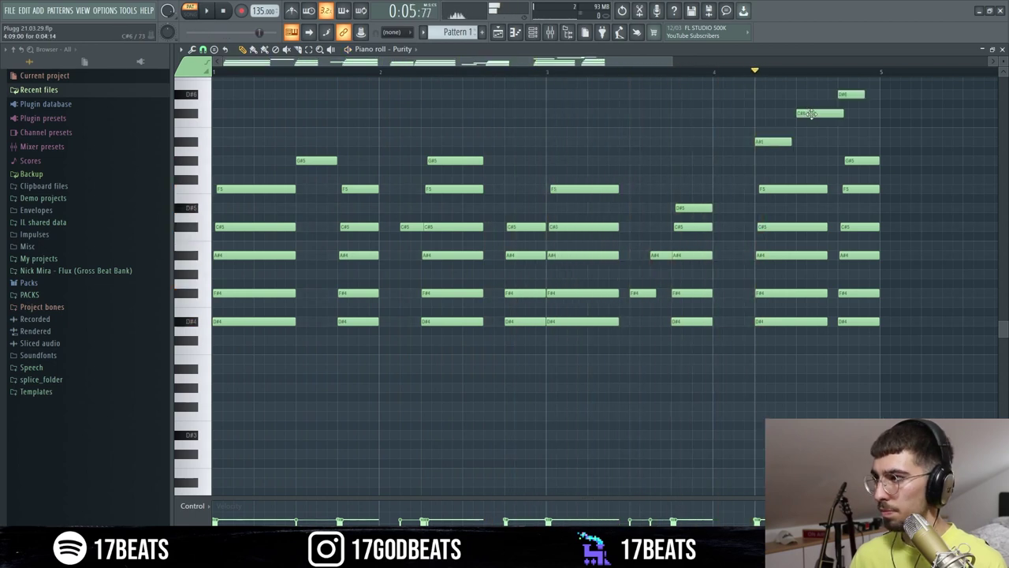
pyautogui.moveTo(809, 114); pyautogui.dragTo(809, 122)
pyautogui.moveTo(852, 94); pyautogui.dragTo(877, 114)
pyautogui.press('space')
pyautogui.press('space')
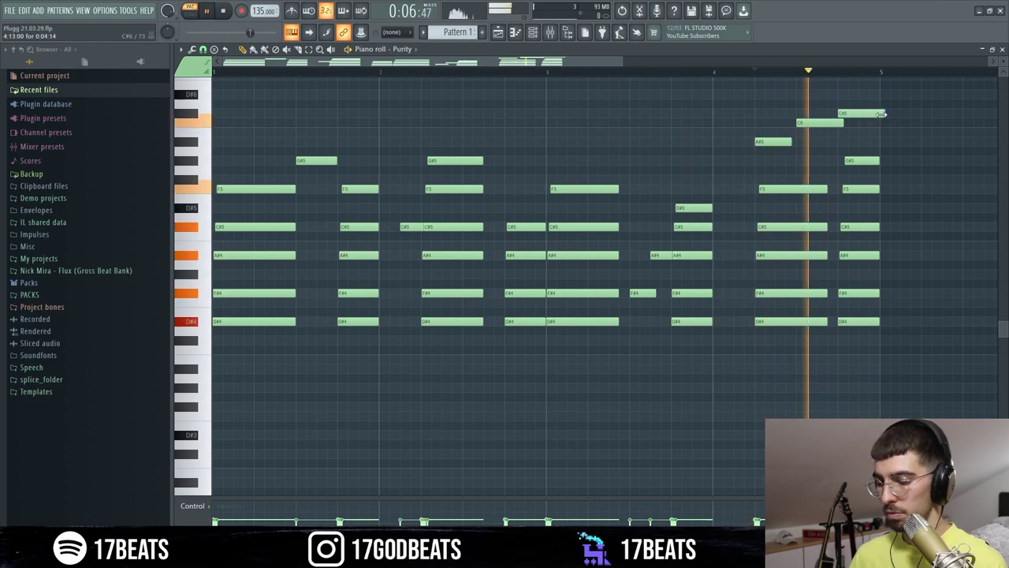
pyautogui.press('space')
pyautogui.press('space')
pyautogui.click(755, 208)
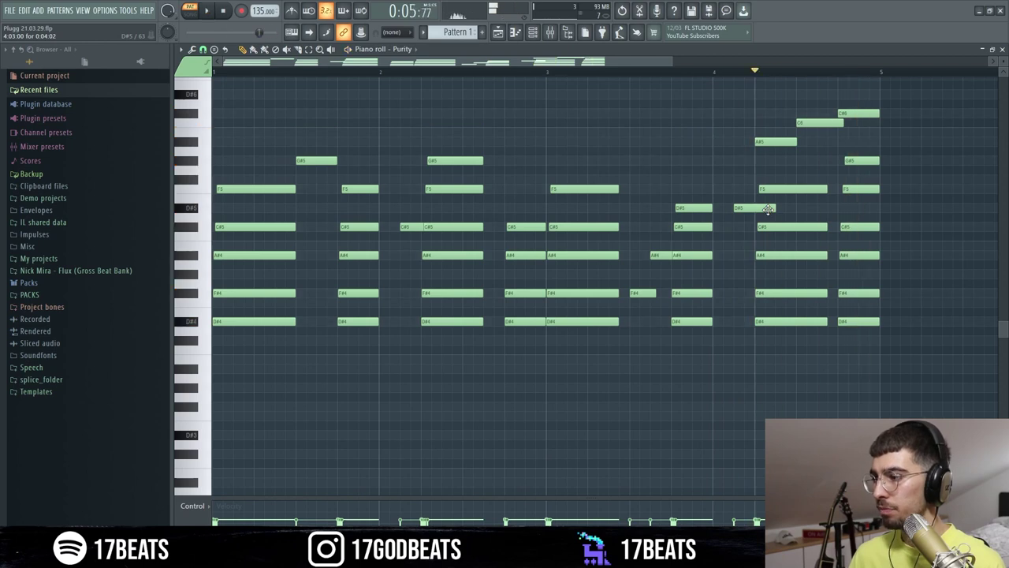
# Step: Add a descending run of short C#6, C6, A#5 and G#5 notes across the second half of bar 2
pyautogui.scroll(3, 525, 135)
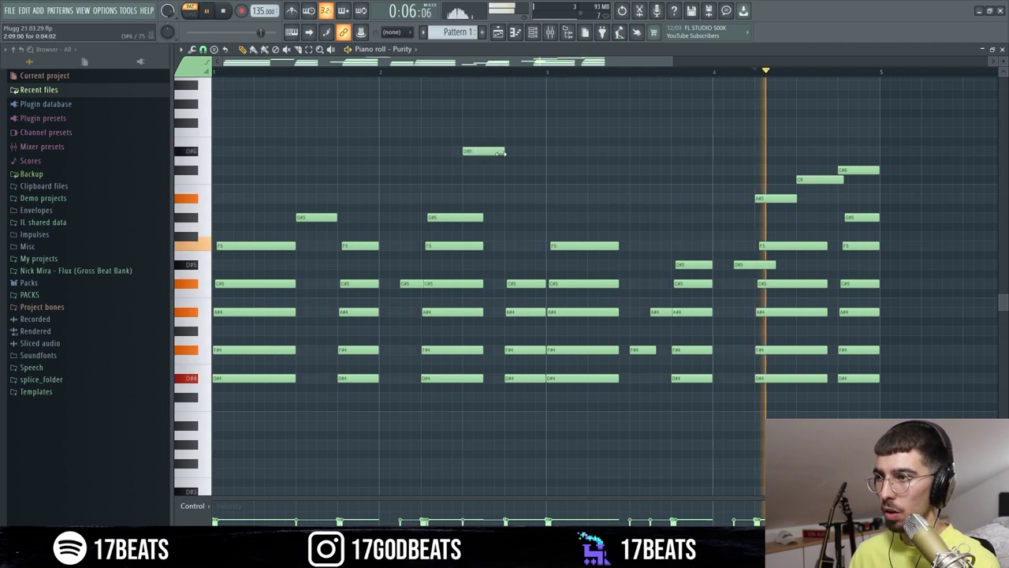
pyautogui.moveTo(481, 151); pyautogui.dragTo(487, 172)
pyautogui.click(511, 190)
pyautogui.click(532, 198)
pyautogui.press('space')
pyautogui.click(467, 152)
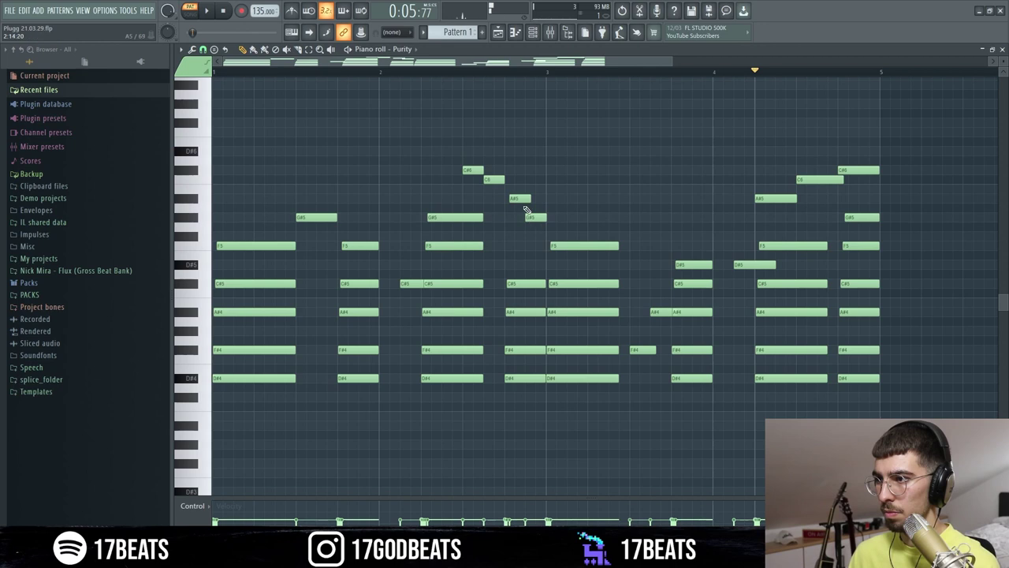
# Step: Raise the bar 1 bridge note to A#5 and lengthen several chords while auditioning the melody
pyautogui.press('space')
pyautogui.click(421, 72)
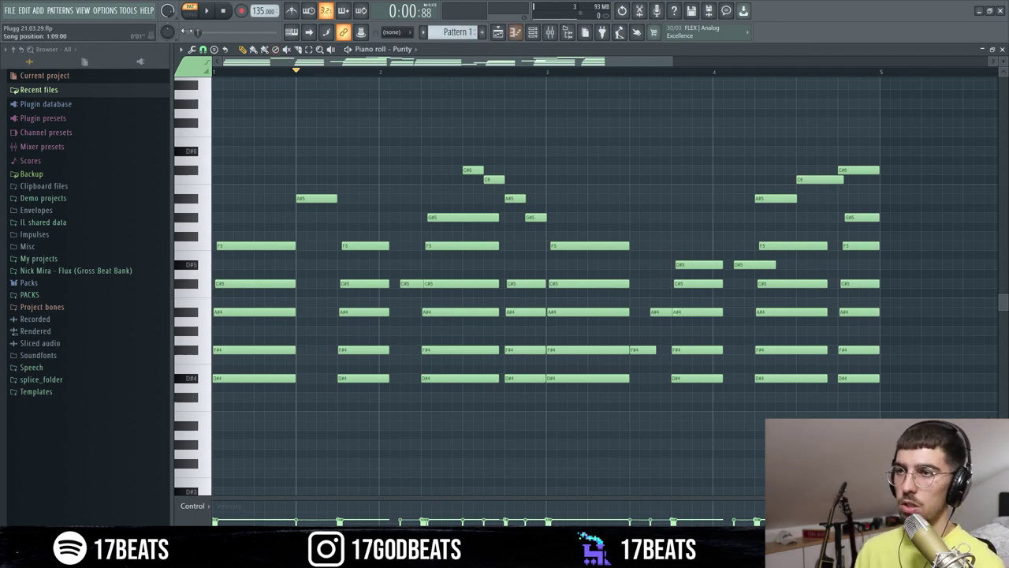
pyautogui.press('space')
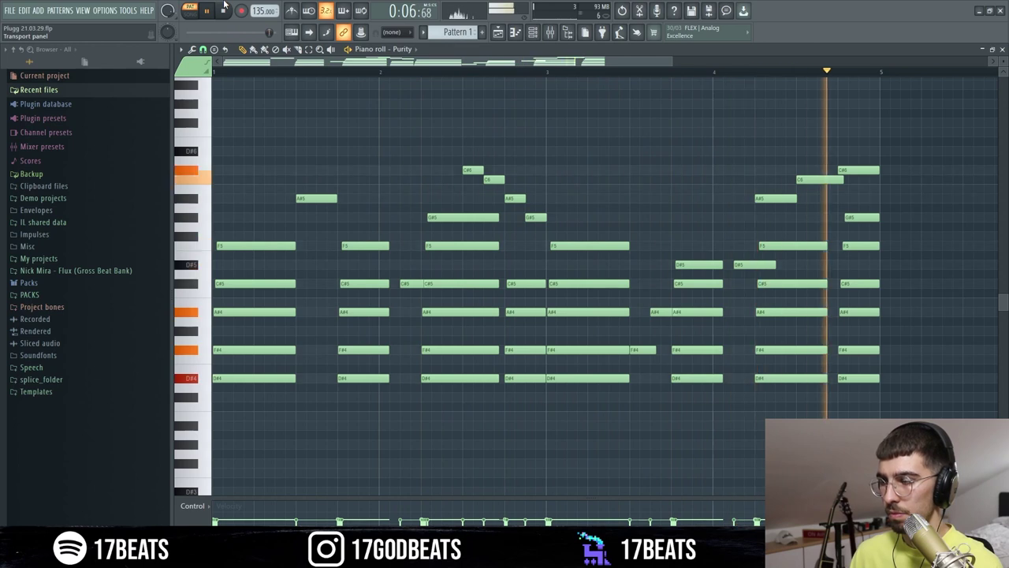
# Step: Duplicate the four-bar melody into bars 5 to 8 and replace bar 5's bridge note with a shorter G#5
pyautogui.hotkey('ctrl', 'a')
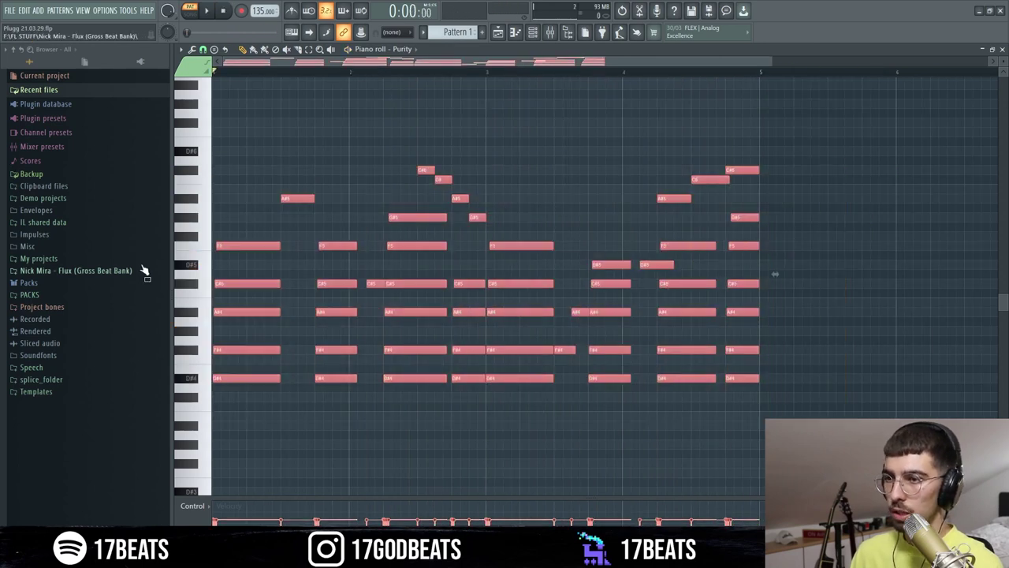
pyautogui.hotkey('ctrl', 'b')
pyautogui.hscroll(3, 788, 358)
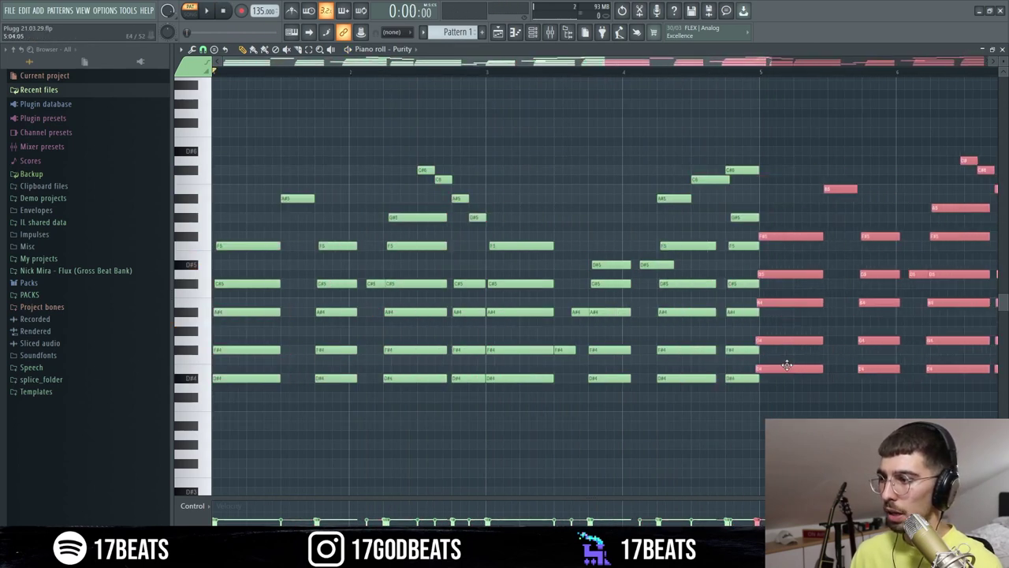
pyautogui.rightClick(708, 198)
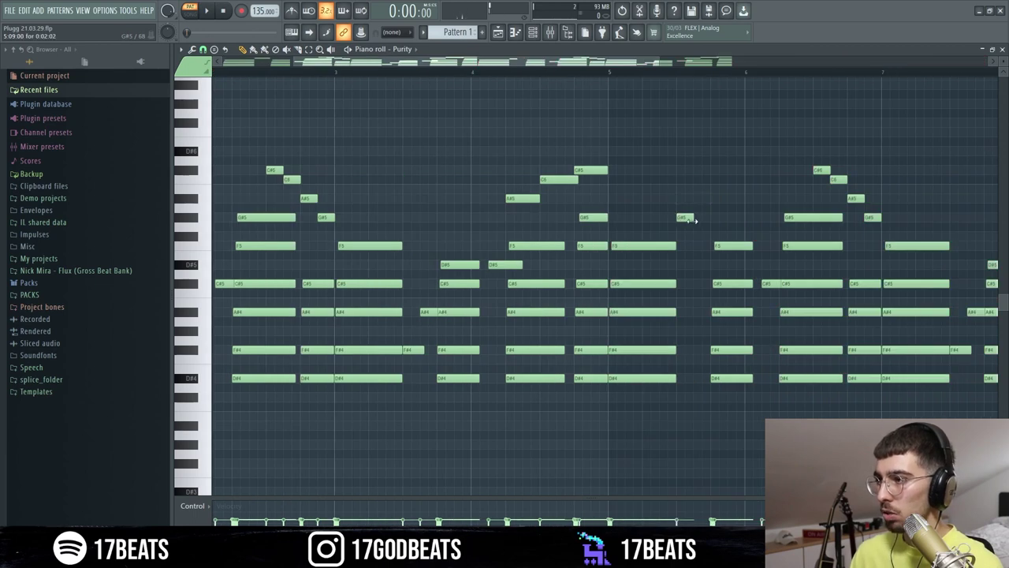
pyautogui.press('space')
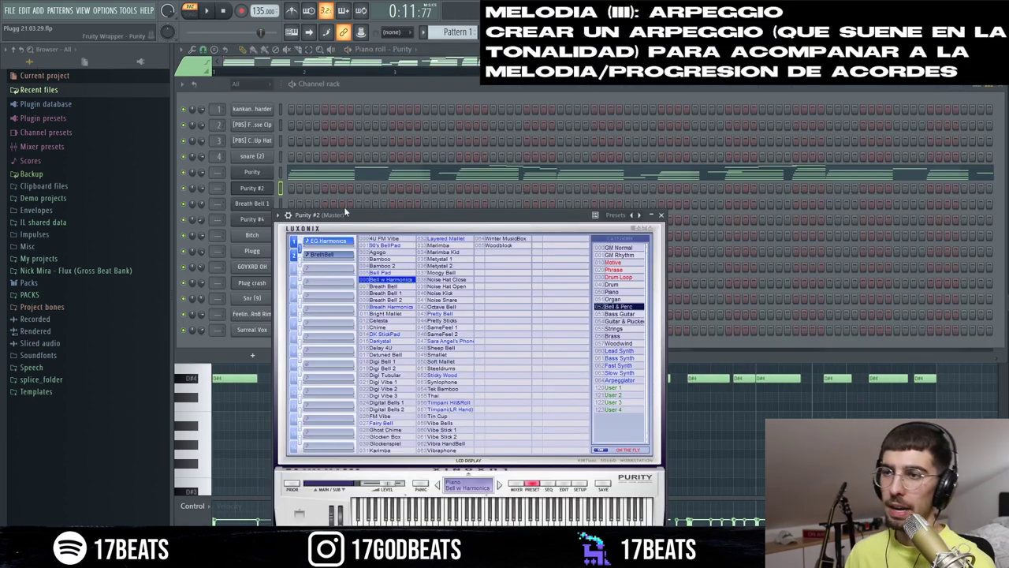
# Step: Move the Purity #2 channel to the end of the channel rack and open its piano roll
pyautogui.click(661, 215)
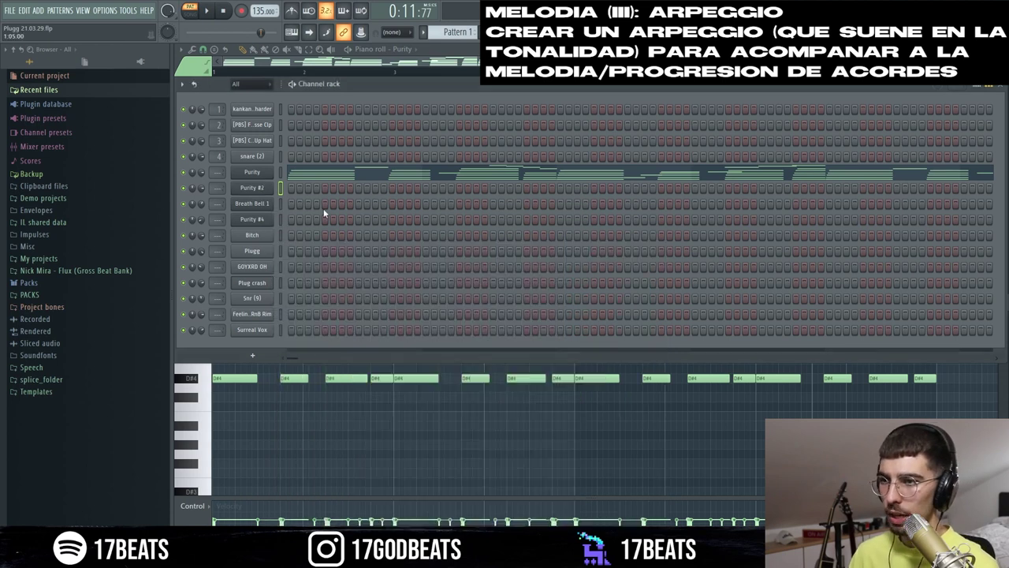
pyautogui.click(250, 189)
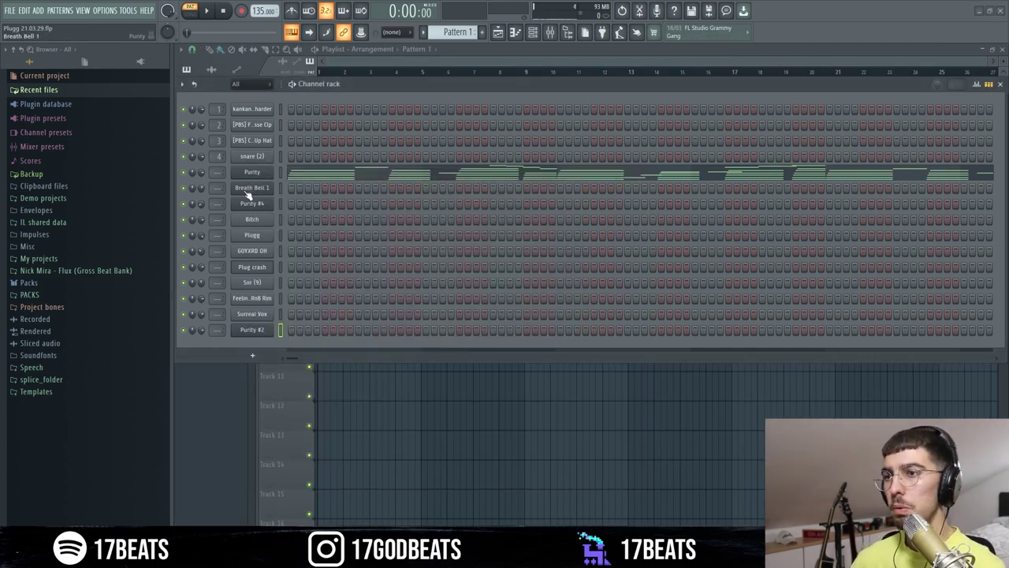
pyautogui.rightClick(246, 195)
pyautogui.click(337, 192)
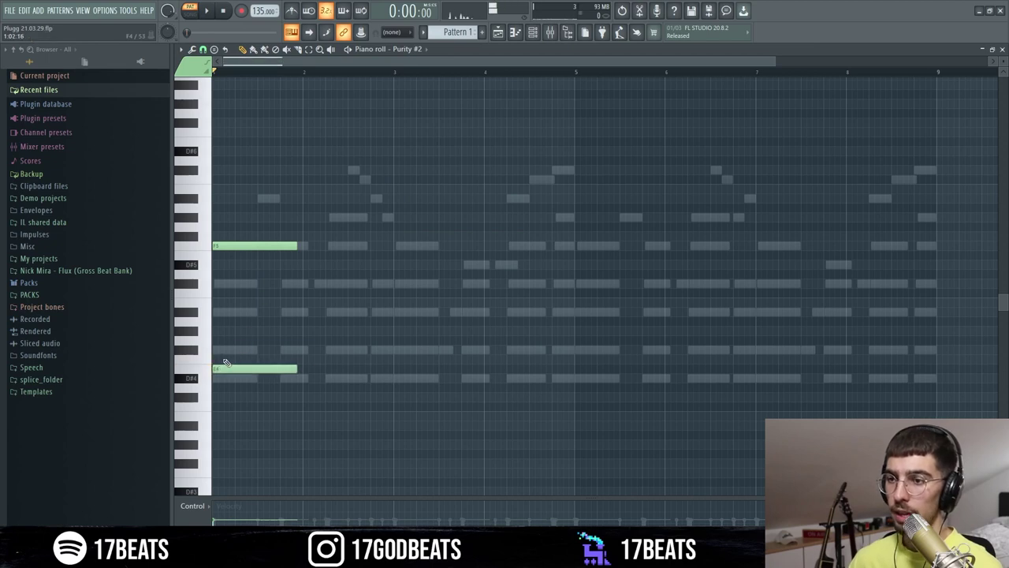
# Step: Write a line of long F5, G#5, F5 and C#5 notes over four bars, changing at step 5 of bars 2 and 4
pyautogui.press('space')
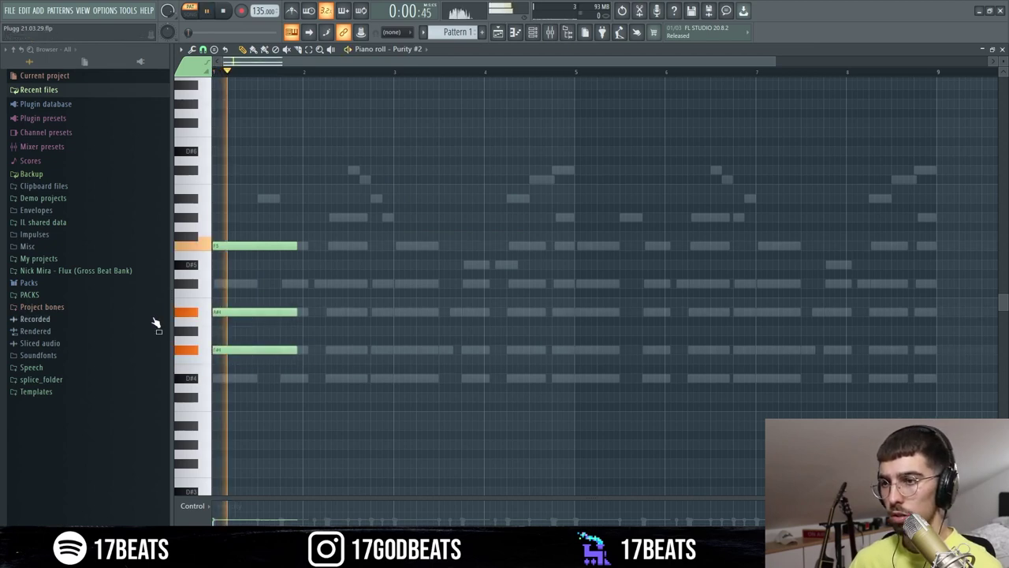
pyautogui.hotkey('ctrl', 'z')
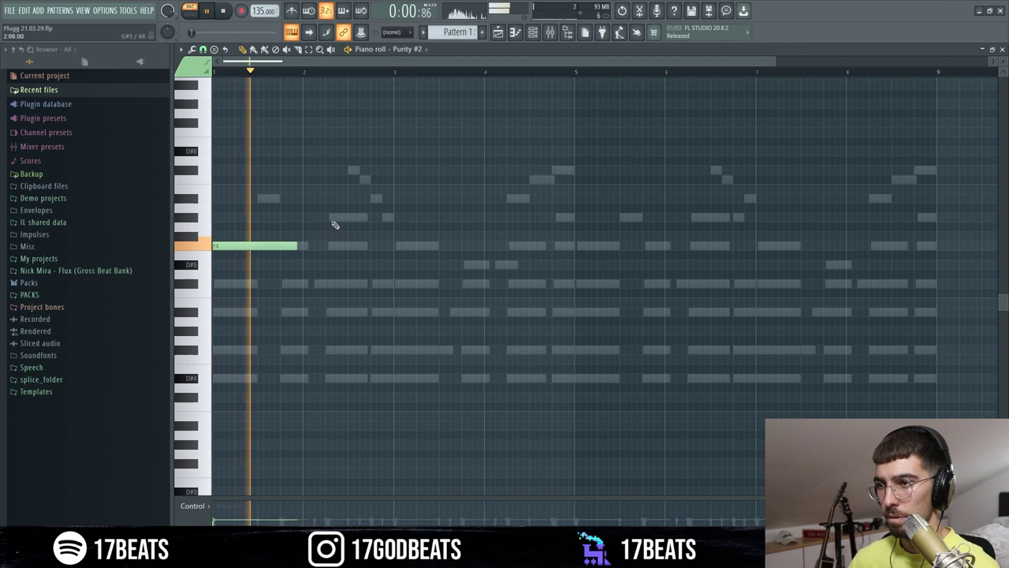
pyautogui.click(333, 218)
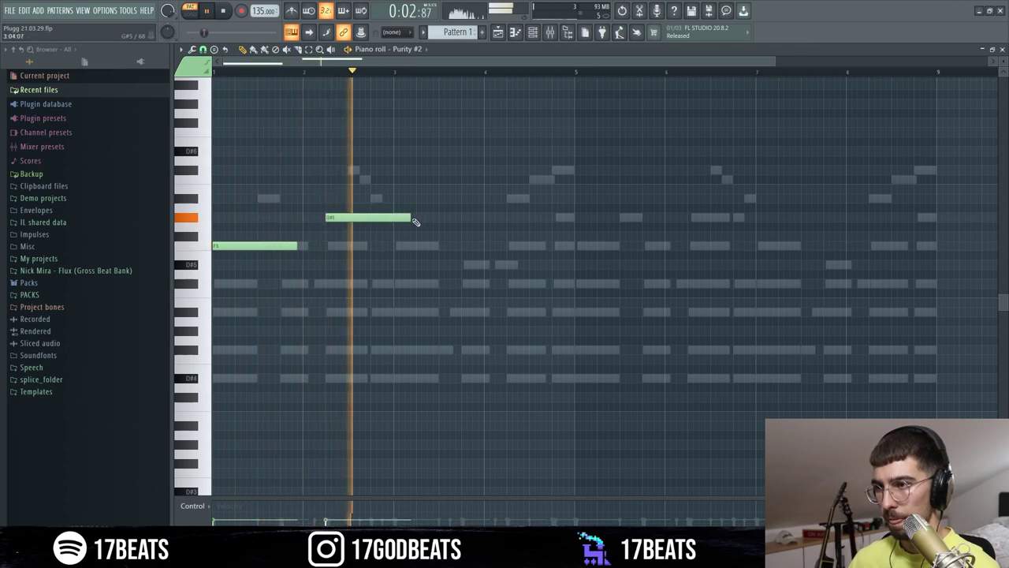
pyautogui.moveTo(410, 218); pyautogui.dragTo(393, 218)
pyautogui.moveTo(297, 245); pyautogui.dragTo(326, 246)
pyautogui.click(398, 246)
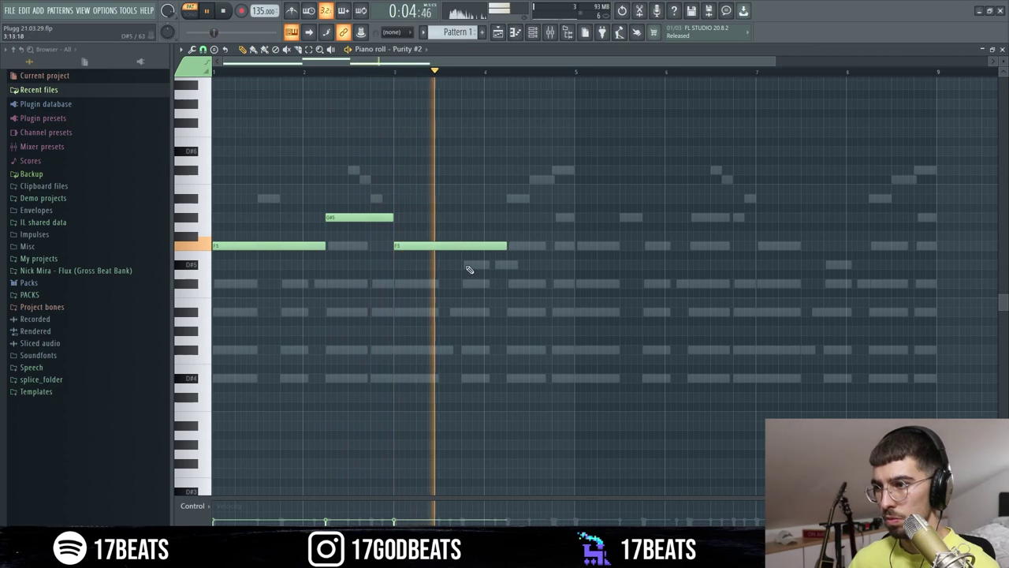
pyautogui.click(513, 283)
pyautogui.moveTo(617, 286); pyautogui.dragTo(575, 285)
# Step: Copy the long-note line into bars 5 to 8, raise its final note to A#5 and audition it
pyautogui.press('space')
pyautogui.hotkey('ctrl', 'a')
pyautogui.hotkey('ctrl', 'c')
pyautogui.hotkey('ctrl', 'v')
pyautogui.moveTo(260, 244); pyautogui.dragTo(591, 241)
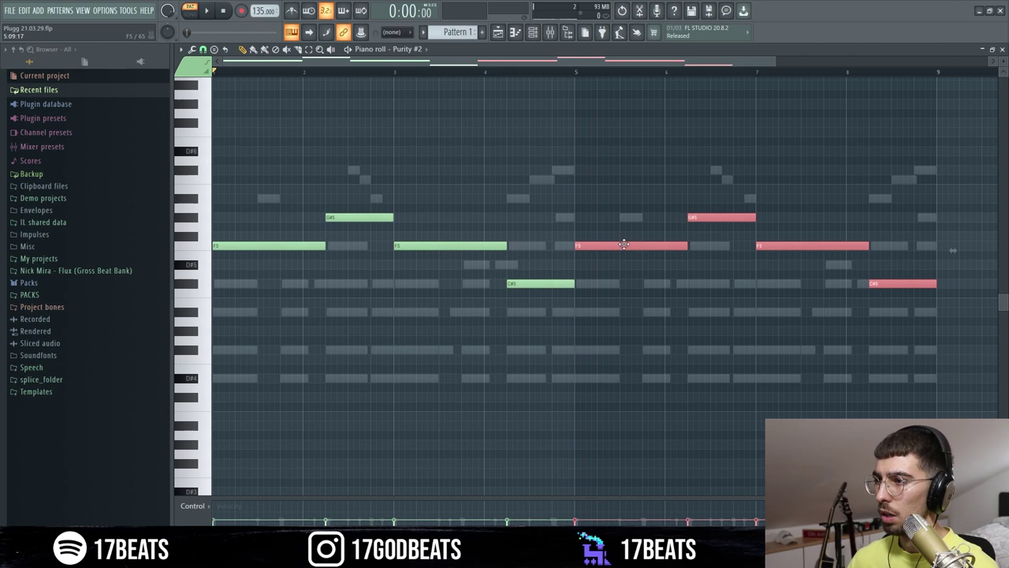
pyautogui.click(941, 285)
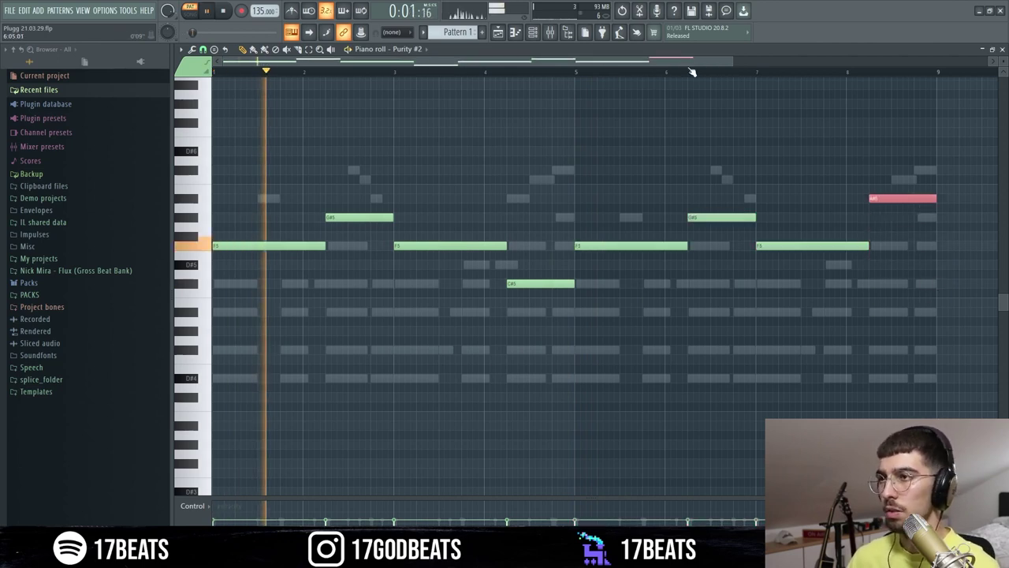
pyautogui.click(535, 34)
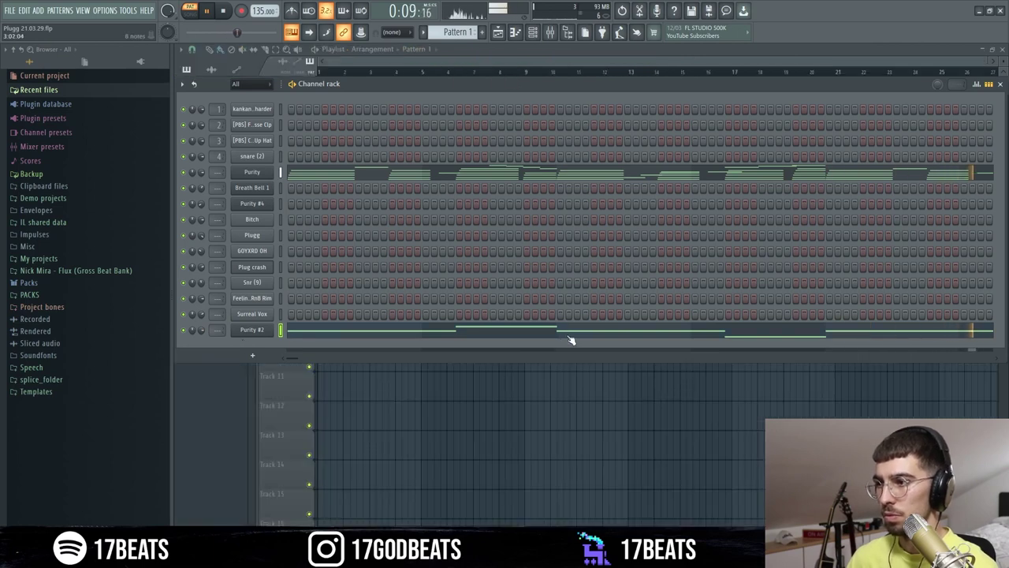
# Step: Open the Breath Bell 1 channel and accent the melody with short F5, A#5, F5, G#5, C#6, C6, A#5, G#5, F5 notes up to bar 3
pyautogui.press('F6')
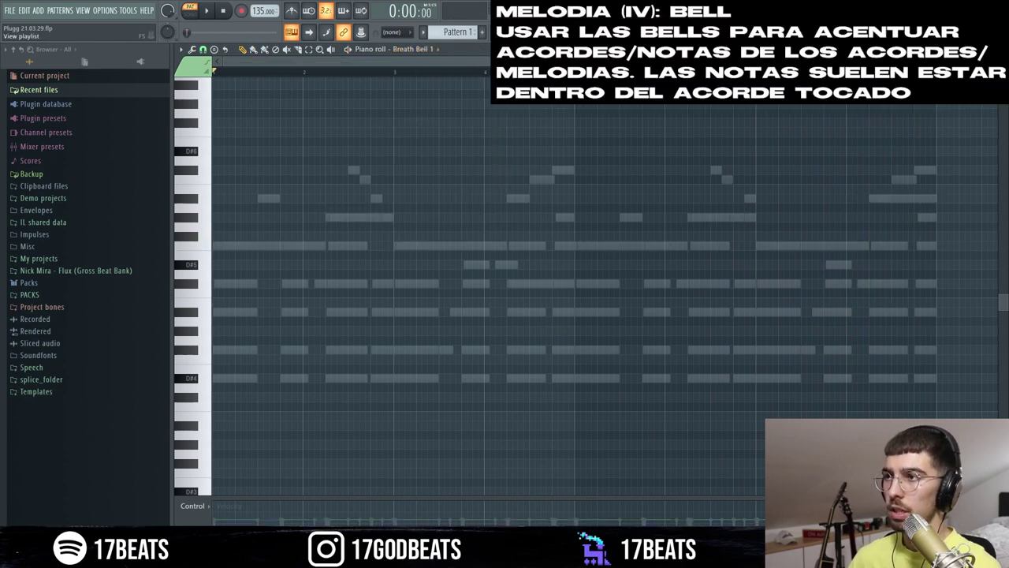
pyautogui.press('F6')
pyautogui.click(265, 189)
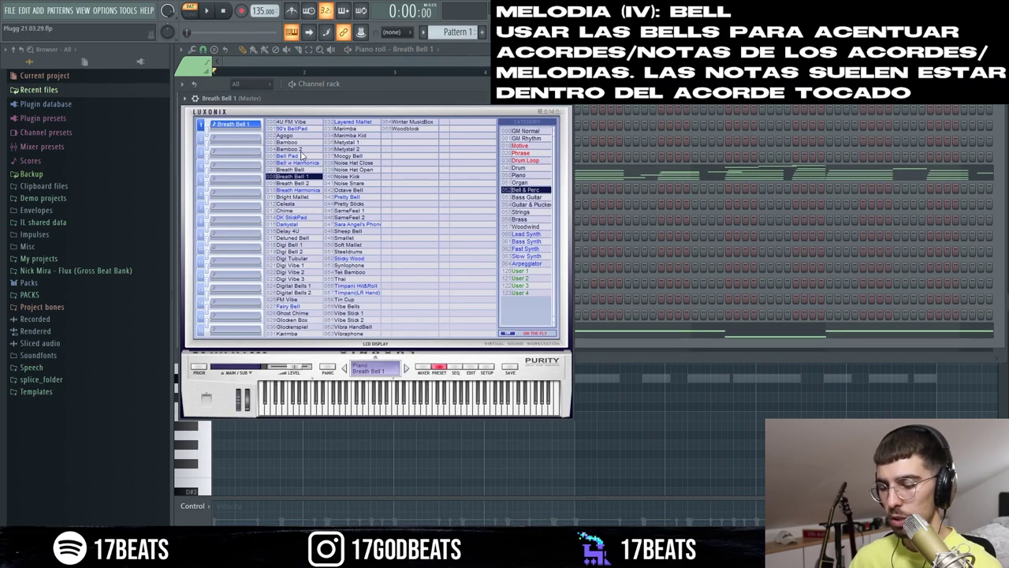
pyautogui.press('F7')
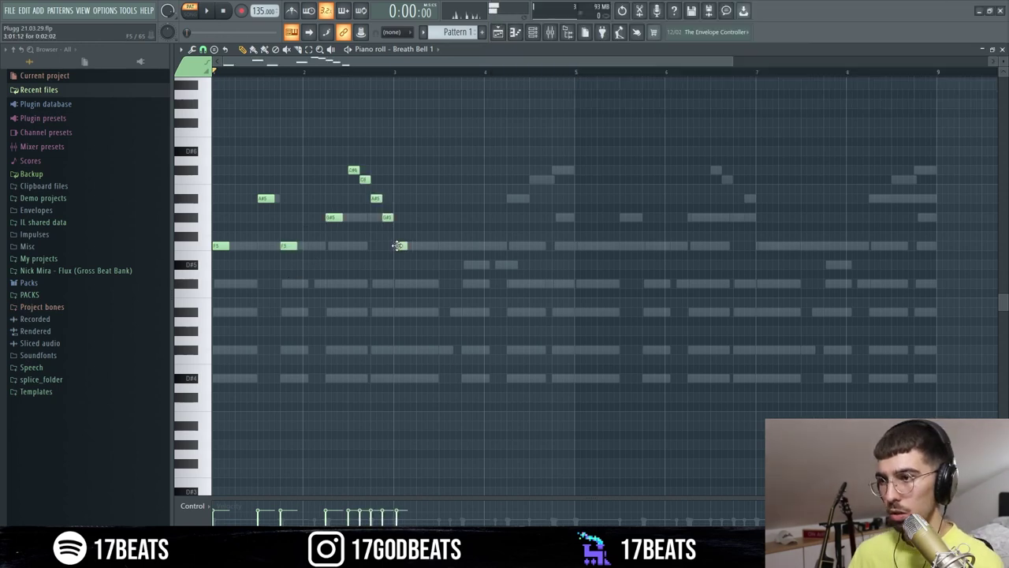
pyautogui.press('space')
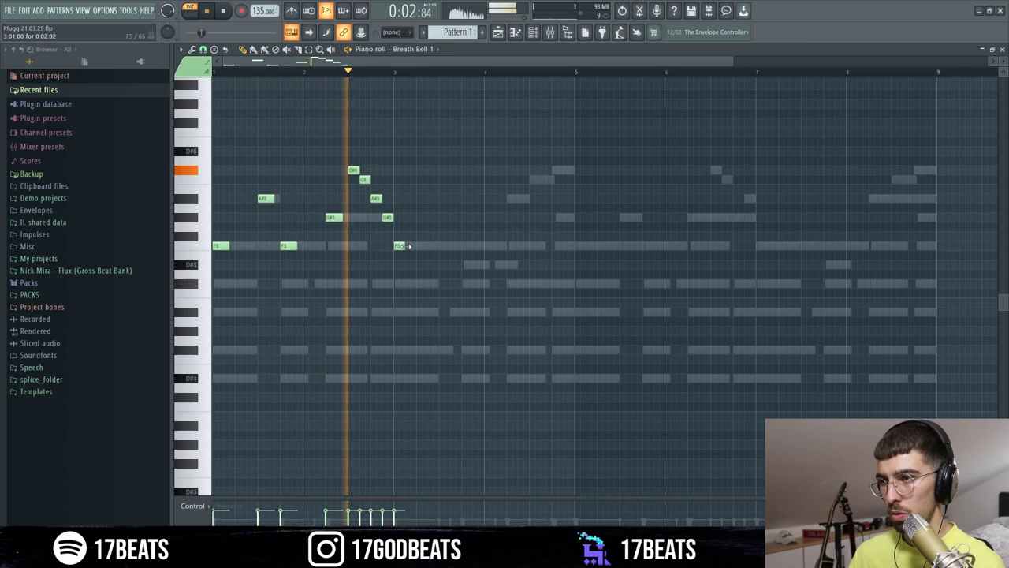
# Step: Add bell notes A#4 and F5 in the second half of bar 3 and a rising A#5, C6, C#6 run in bar 4
pyautogui.click(467, 246)
pyautogui.click(444, 311)
pyautogui.click(512, 198)
pyautogui.click(534, 180)
pyautogui.click(555, 170)
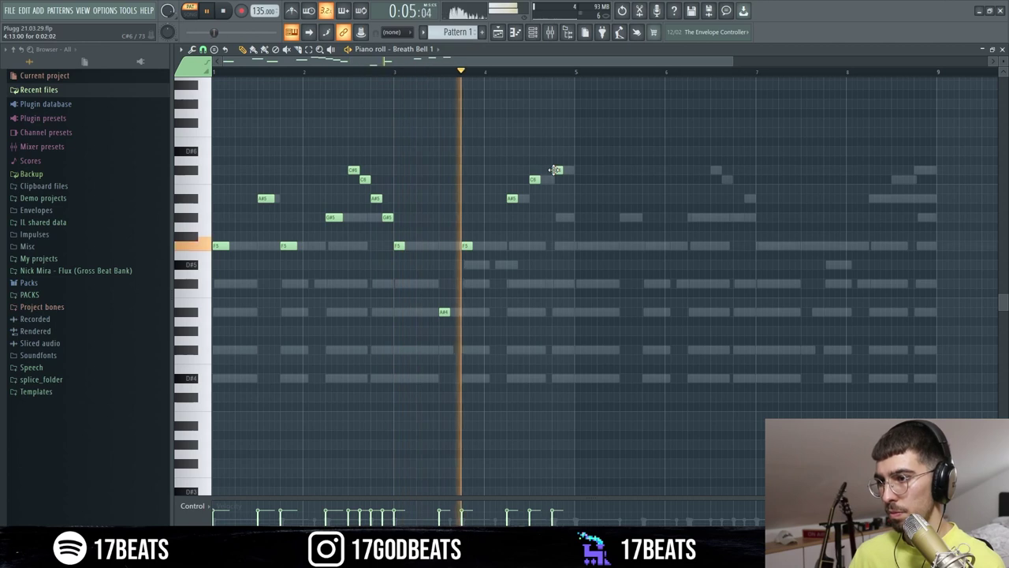
pyautogui.press('space')
# Step: Duplicate all the bell notes into bars 5 to 8, vary the copy with C#5 and a closing G#5, and audition it
pyautogui.moveTo(706, 381); pyautogui.dragTo(190, 162)
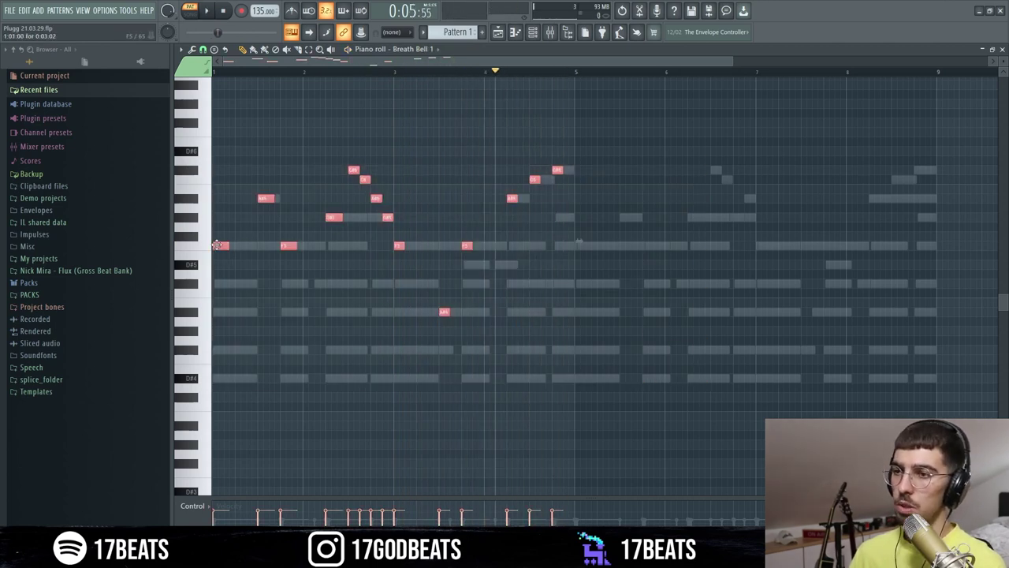
pyautogui.hotkey('ctrl', 'b')
pyautogui.press('space')
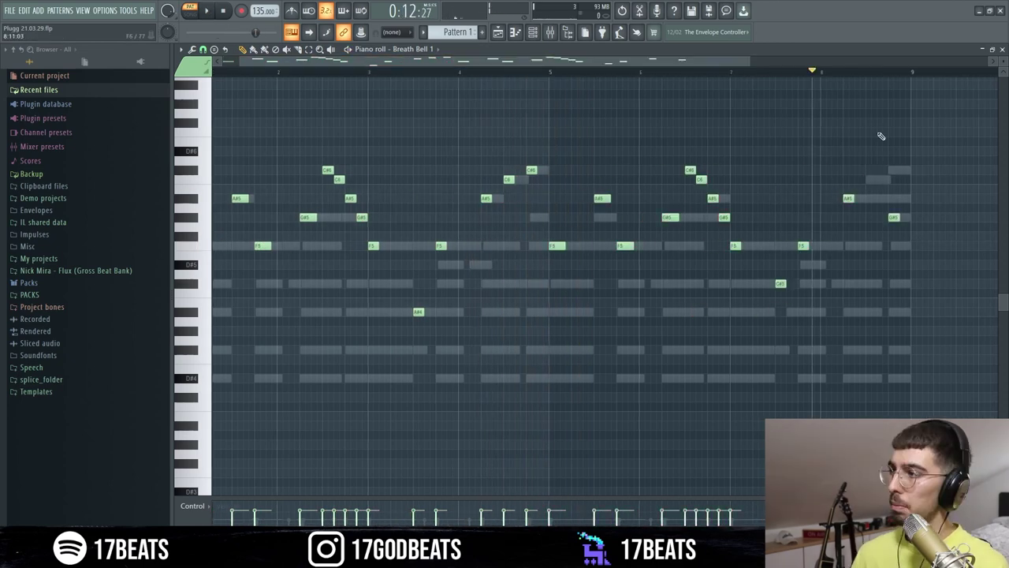
pyautogui.press('space')
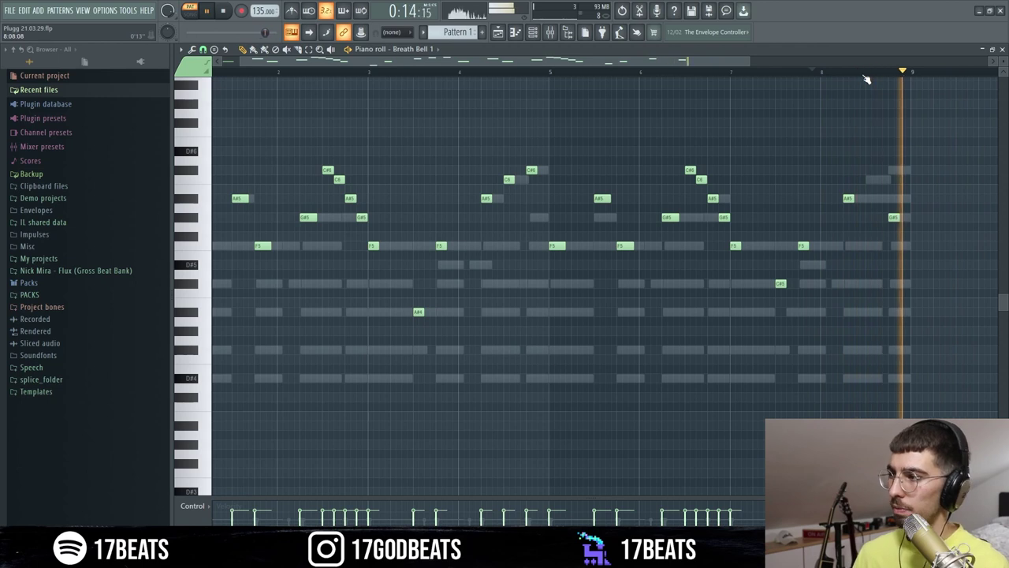
# Step: Open the Purity #4 lead channel and write F5, A#5, C#5, C#6 and C6 notes over bars 1 and 2
pyautogui.press('F6')
pyautogui.click(266, 207)
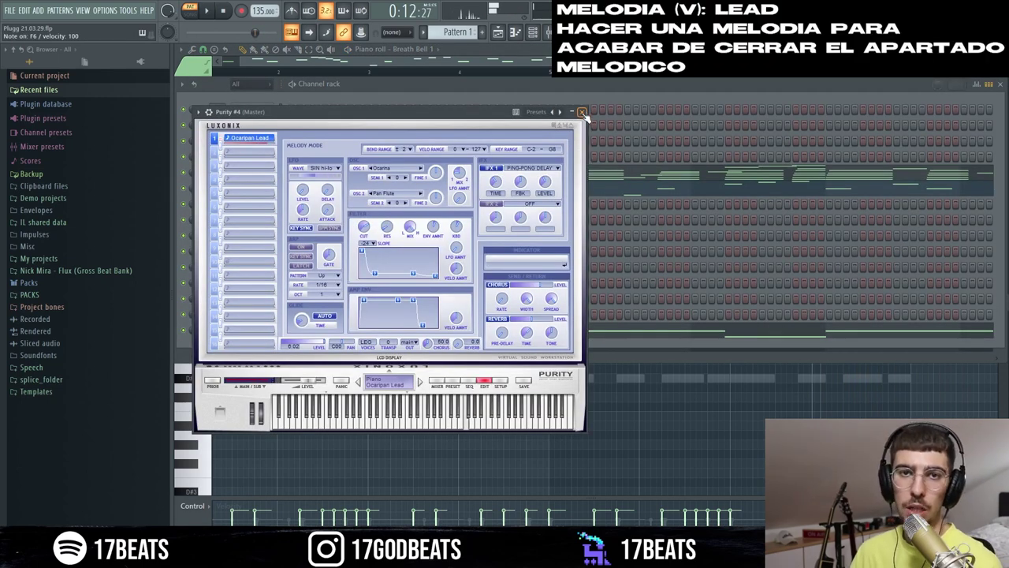
pyautogui.click(584, 113)
pyautogui.click(301, 207)
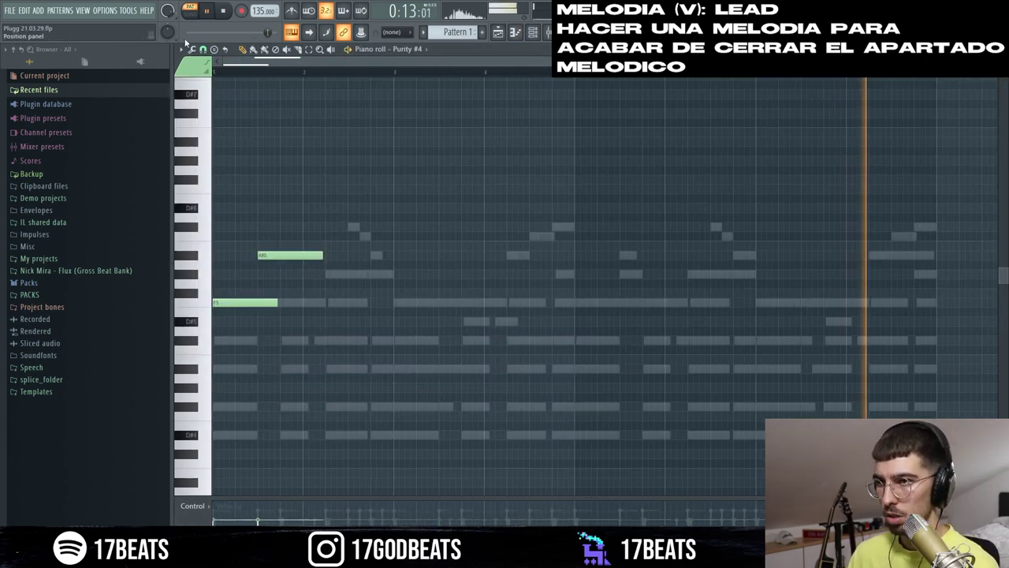
pyautogui.click(331, 341)
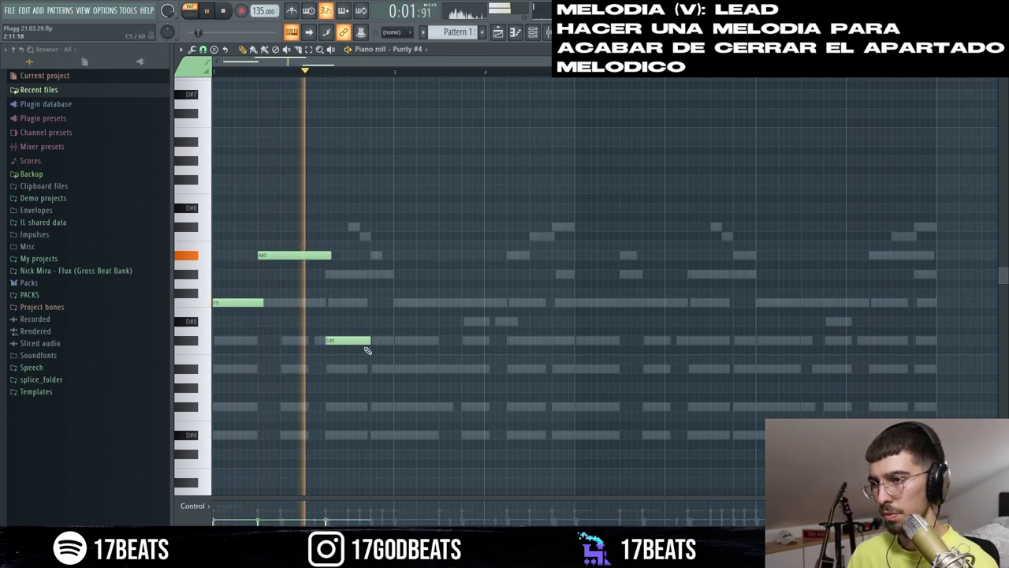
pyautogui.press('space')
pyautogui.click(355, 227)
pyautogui.click(381, 237)
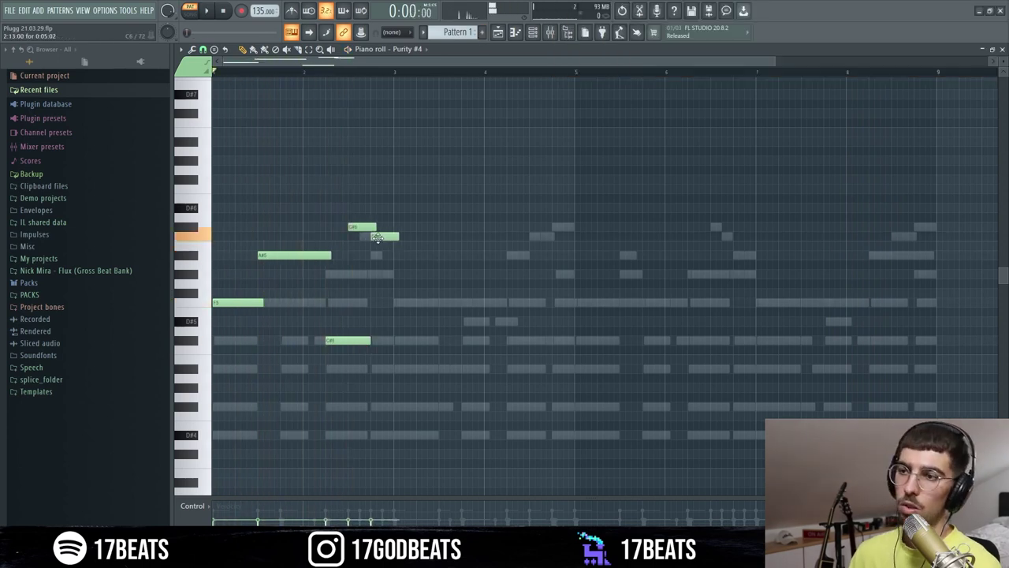
# Step: Continue the lead with long G#5, F#5 and F5 notes in bars 3 and 4 and extend the line to a final A#5 in bar 8
pyautogui.scroll(6, 261, 100)
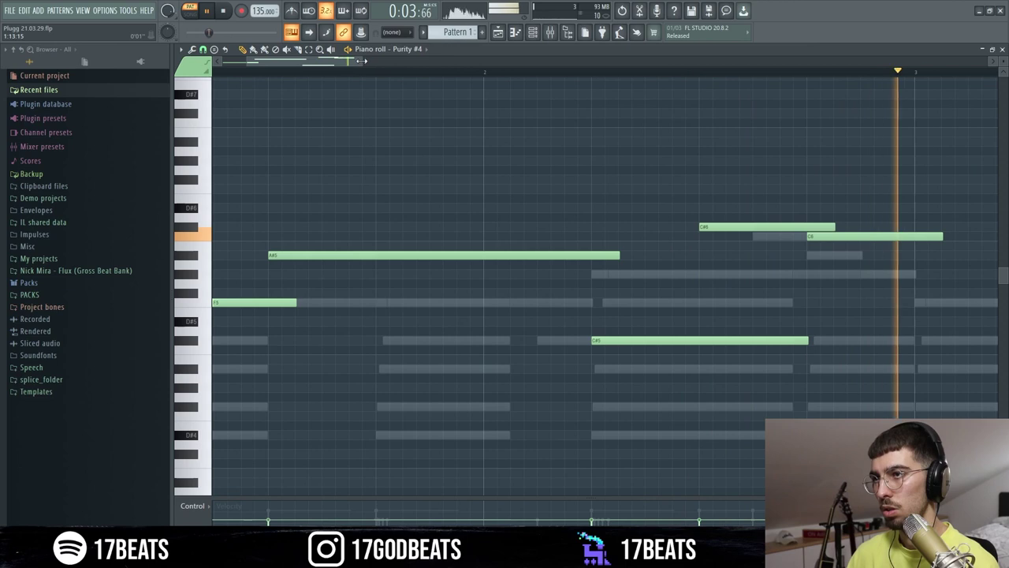
pyautogui.scroll(-5, 364, 60)
pyautogui.click(448, 272)
pyautogui.moveTo(484, 275); pyautogui.dragTo(545, 307)
pyautogui.click(546, 307)
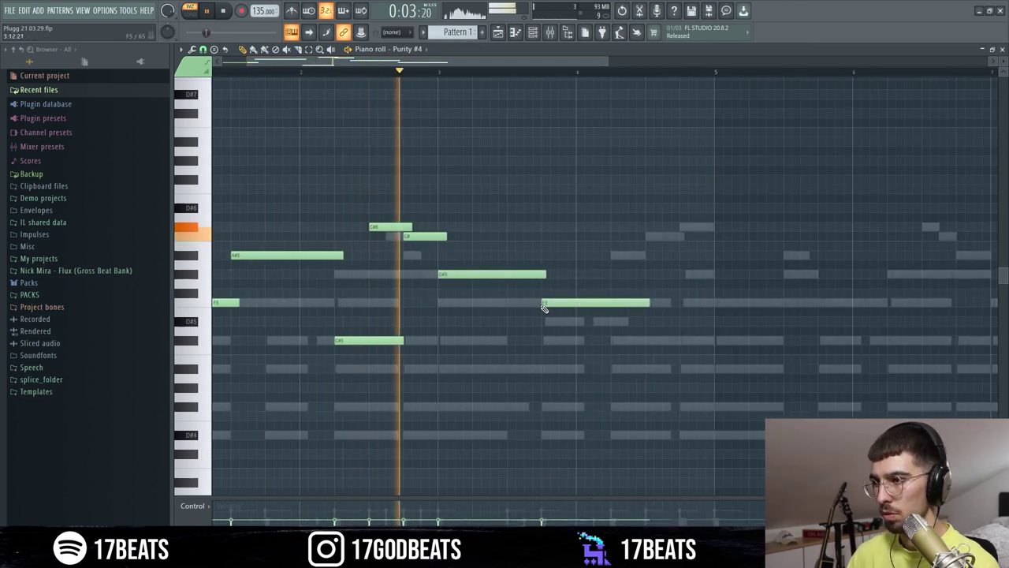
pyautogui.moveTo(630, 302); pyautogui.dragTo(637, 293)
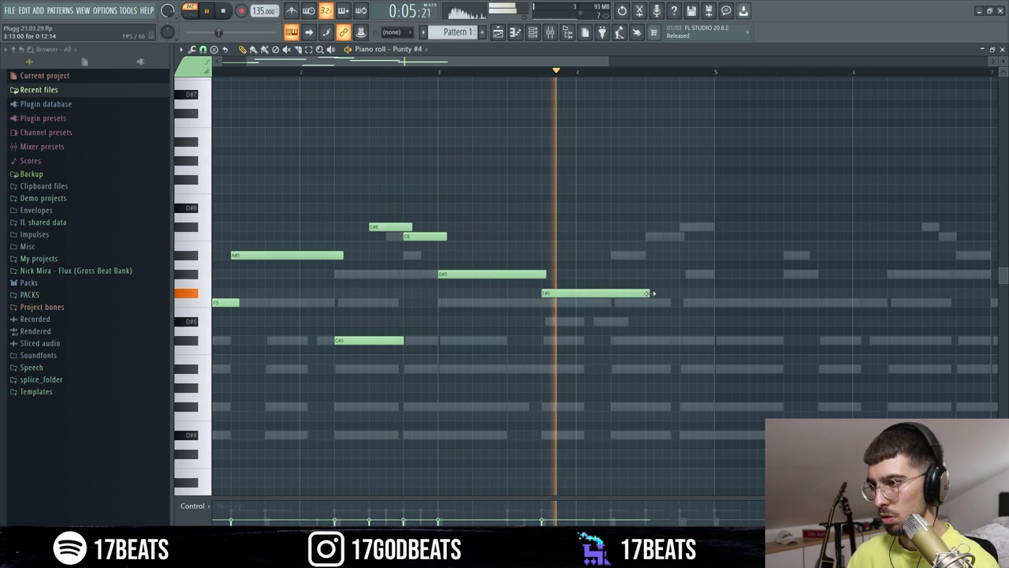
pyautogui.click(651, 303)
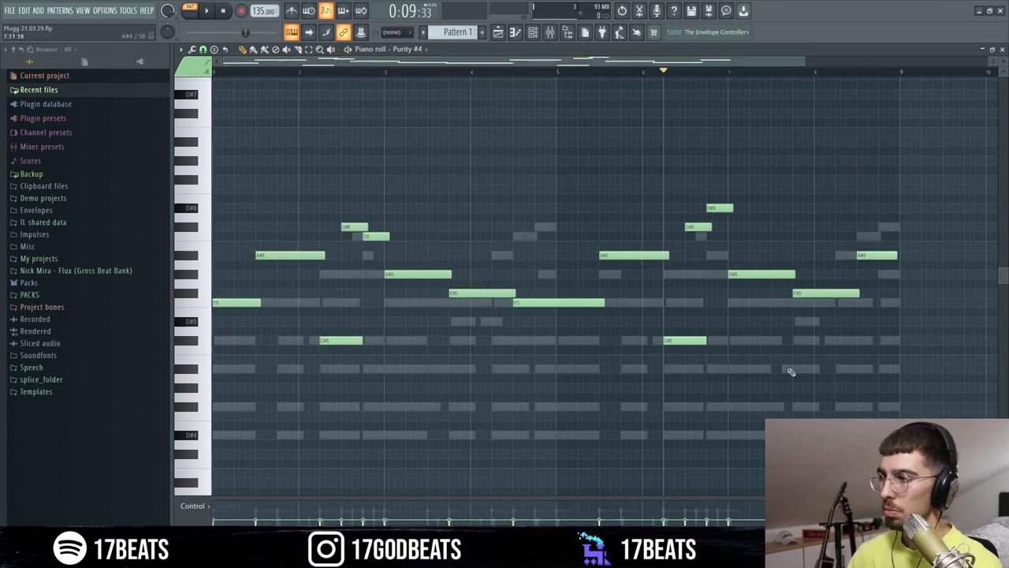
# Step: Transpose the whole lead line up one octave and audition it with the chords
pyautogui.moveTo(924, 429); pyautogui.dragTo(160, 168)
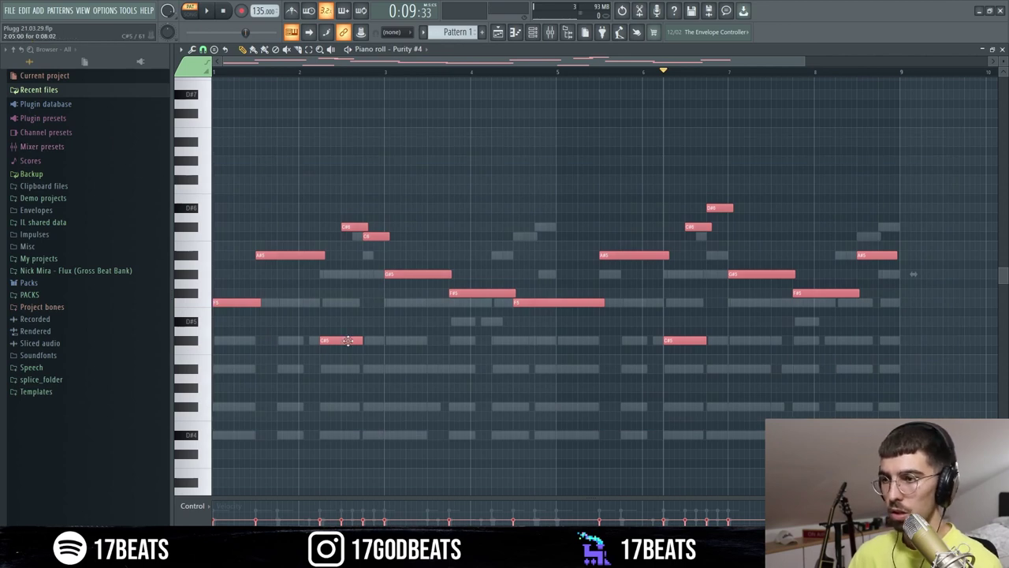
pyautogui.hotkey('ctrl', 'Up')
pyautogui.press('space')
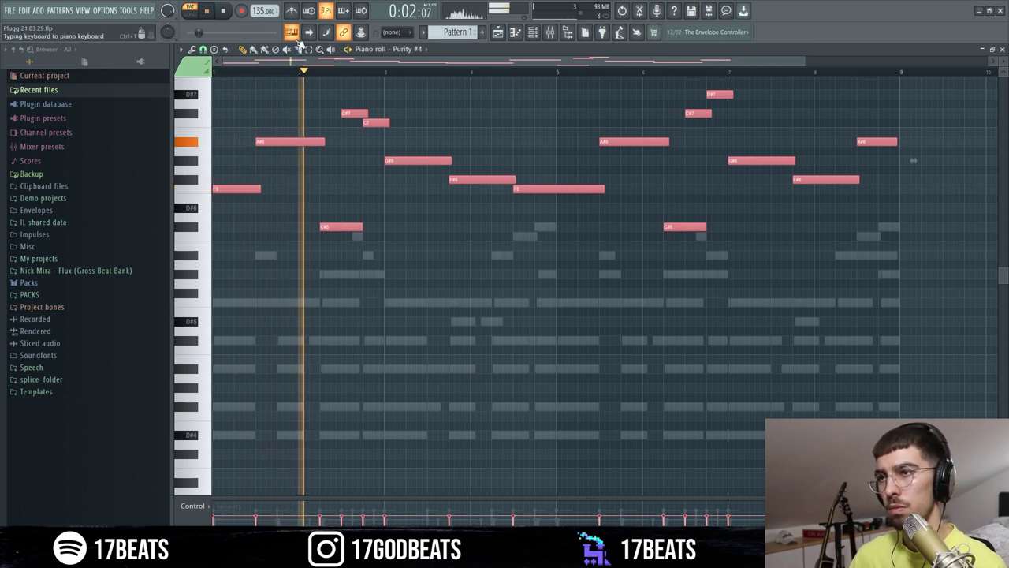
pyautogui.scroll(-1, 314, 79)
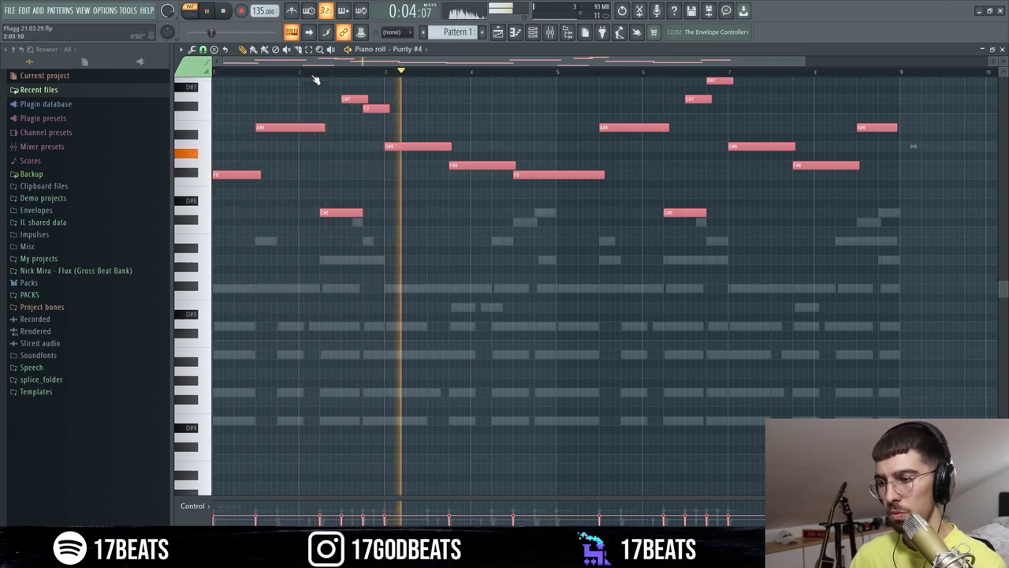
pyautogui.scroll(-3, 314, 79)
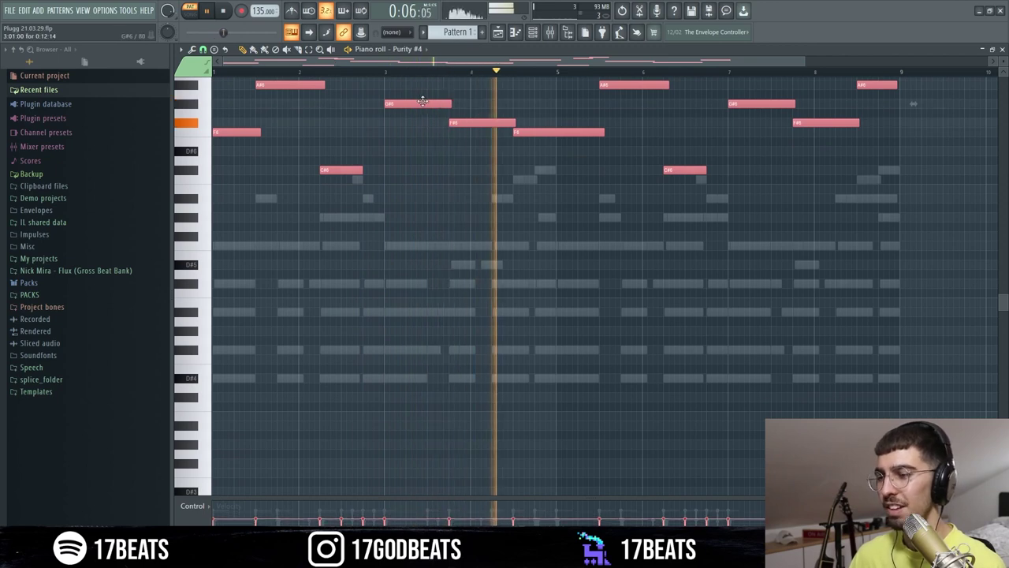
pyautogui.scroll(6, 516, 236)
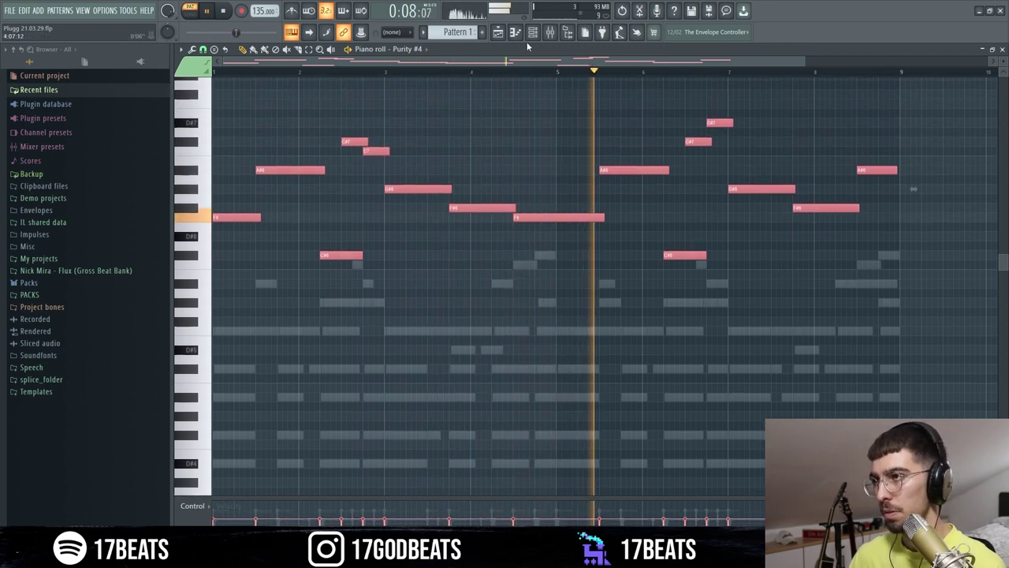
pyautogui.press('space')
# Step: Route the clap channel to mixer insert 2, named clap
pyautogui.press('F6')
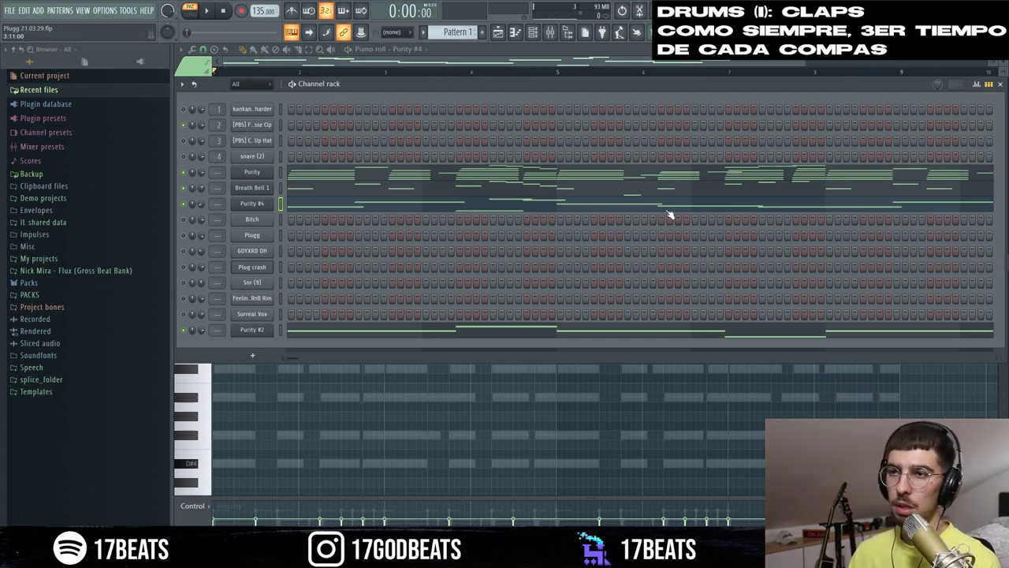
pyautogui.click(252, 125)
pyautogui.click(510, 140)
pyautogui.click(249, 125)
pyautogui.click(533, 32)
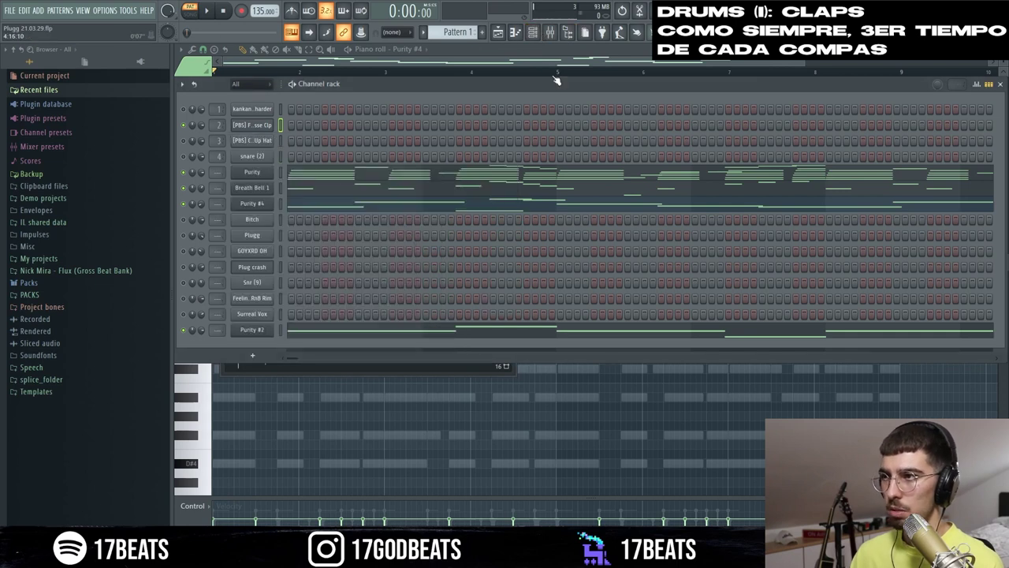
pyautogui.click(549, 31)
pyautogui.hotkey('ctrl', 'l')
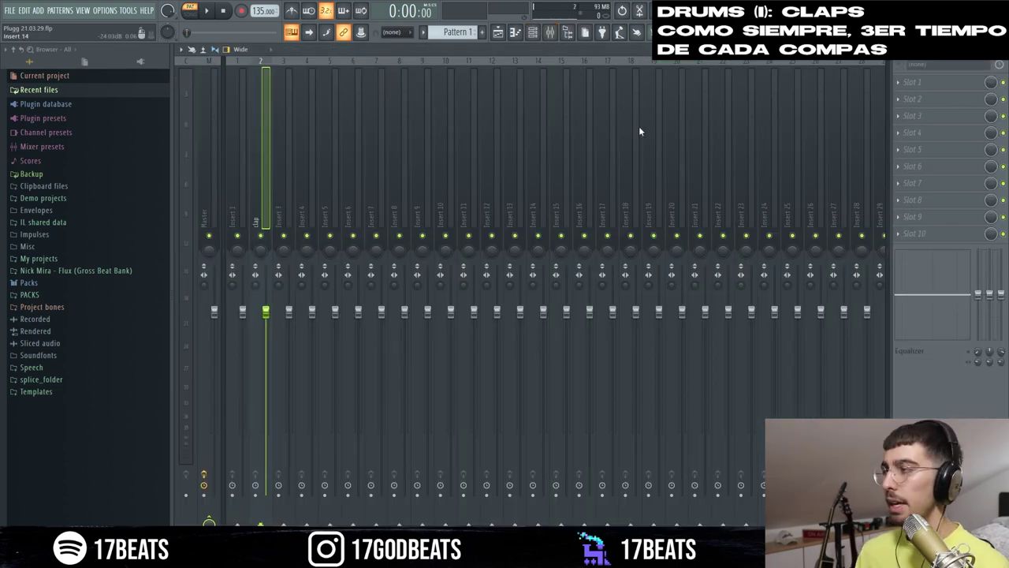
# Step: Load Fruity Love Philter into slot 1 of the clap insert and place a clap on step 9 of every bar
pyautogui.click(938, 87)
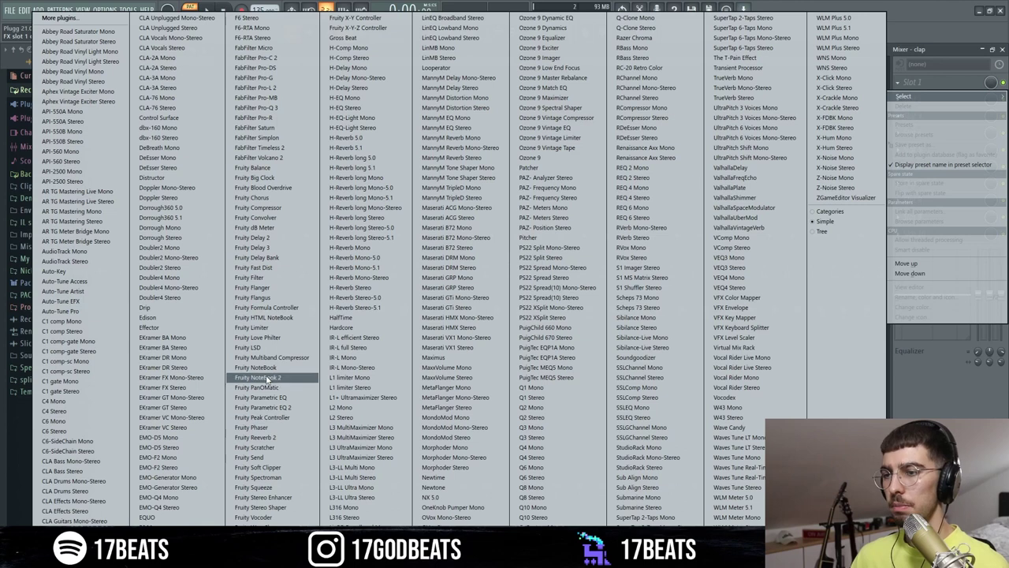
pyautogui.click(260, 337)
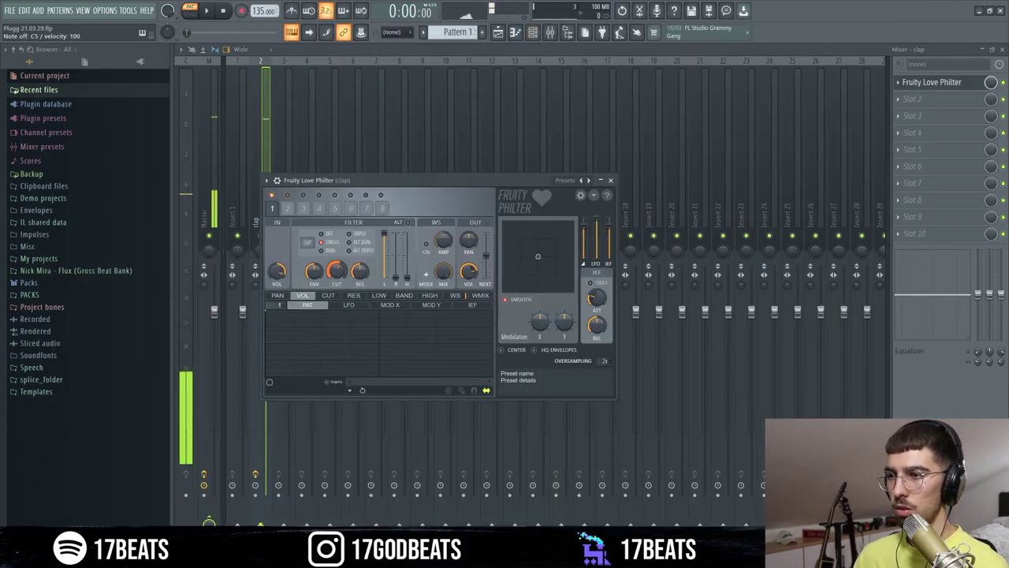
pyautogui.click(497, 31)
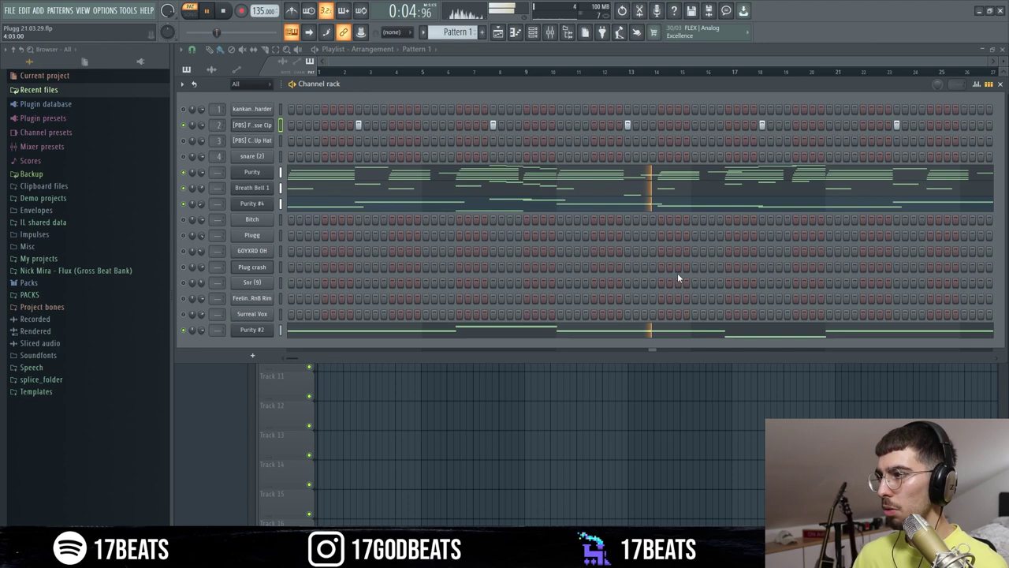
# Step: Place hi-hat hits on steps 1, 3, 5, 13 and 15 of bar 1, steps 1, 5 and 13 of bar 2, and steps 1, 3 and 5 of bar 3
pyautogui.click(252, 141)
pyautogui.click(524, 159)
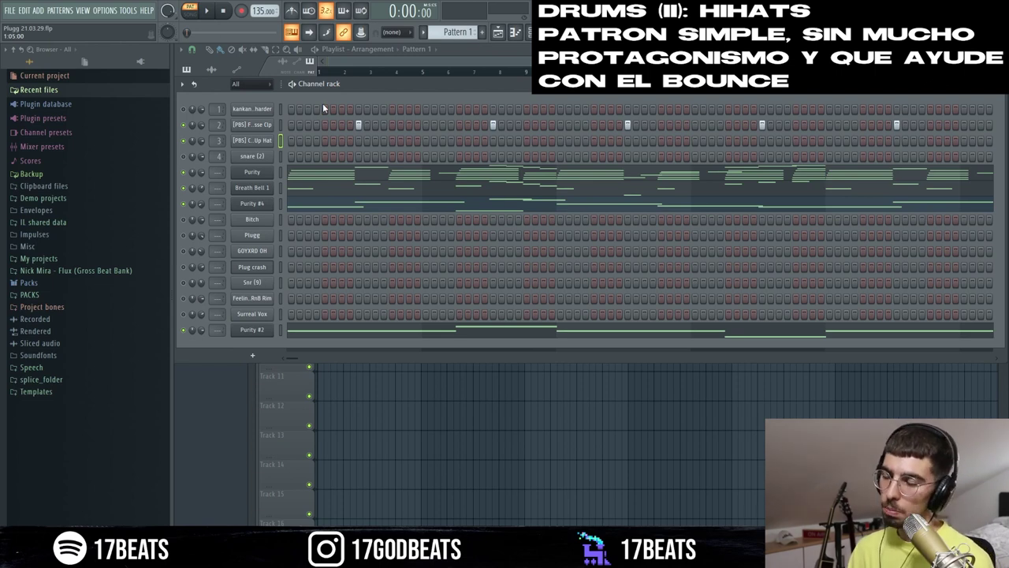
pyautogui.click(289, 139)
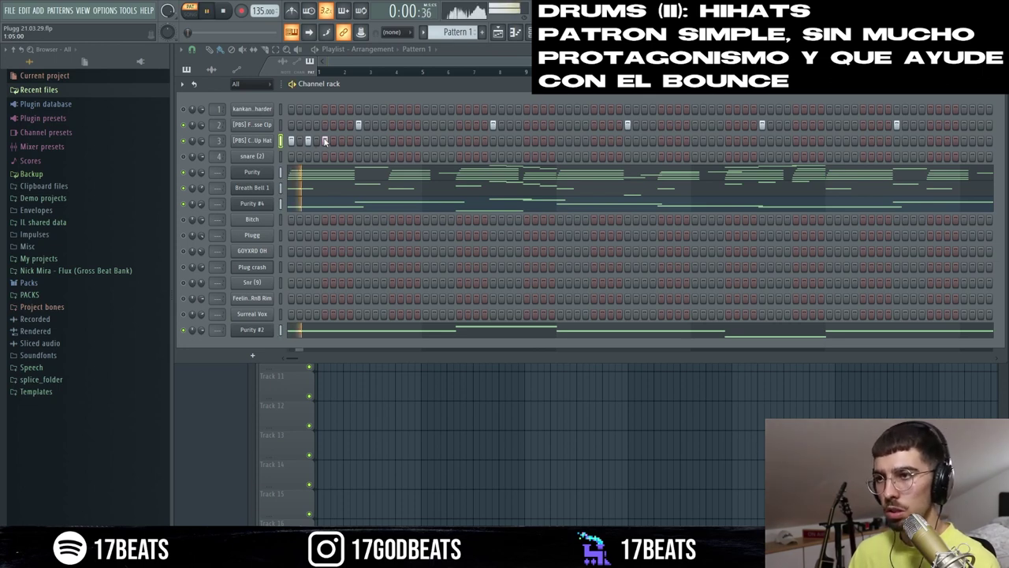
pyautogui.moveTo(389, 141); pyautogui.dragTo(593, 141)
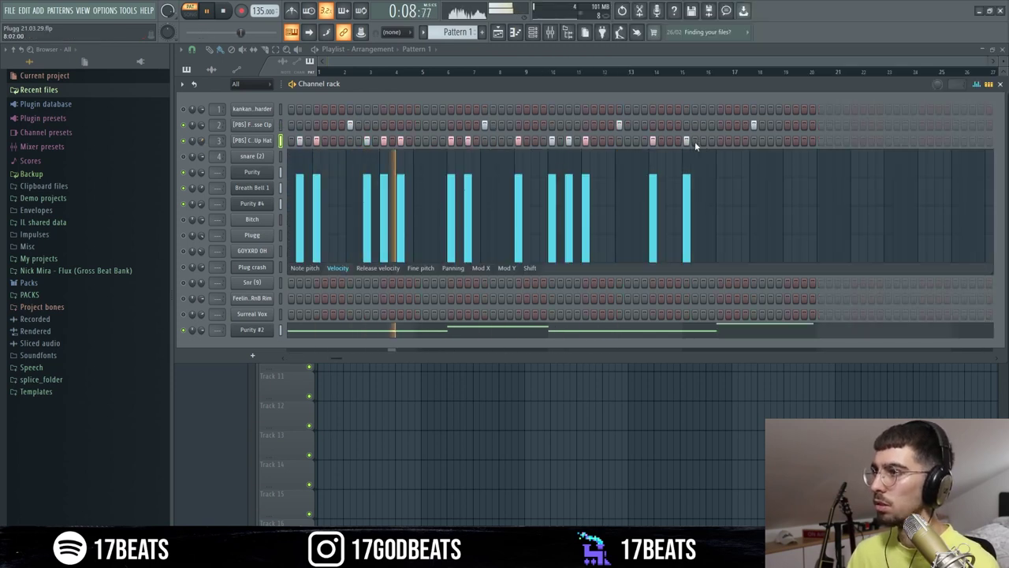
# Step: Complete the hi-hat pattern with hits on steps 3, 5 and 13 of bar 8
pyautogui.click(703, 141)
pyautogui.click(719, 141)
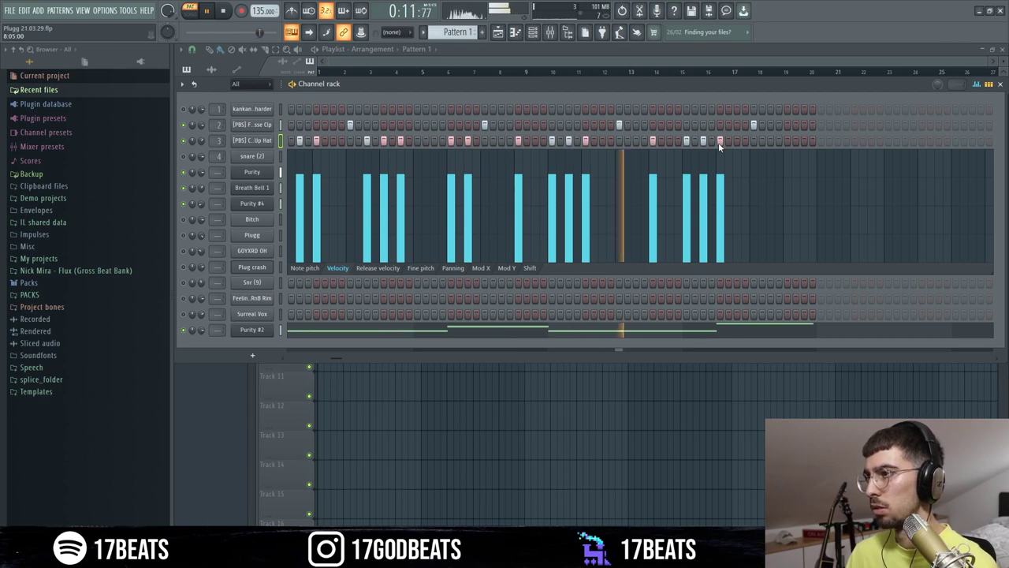
pyautogui.click(787, 141)
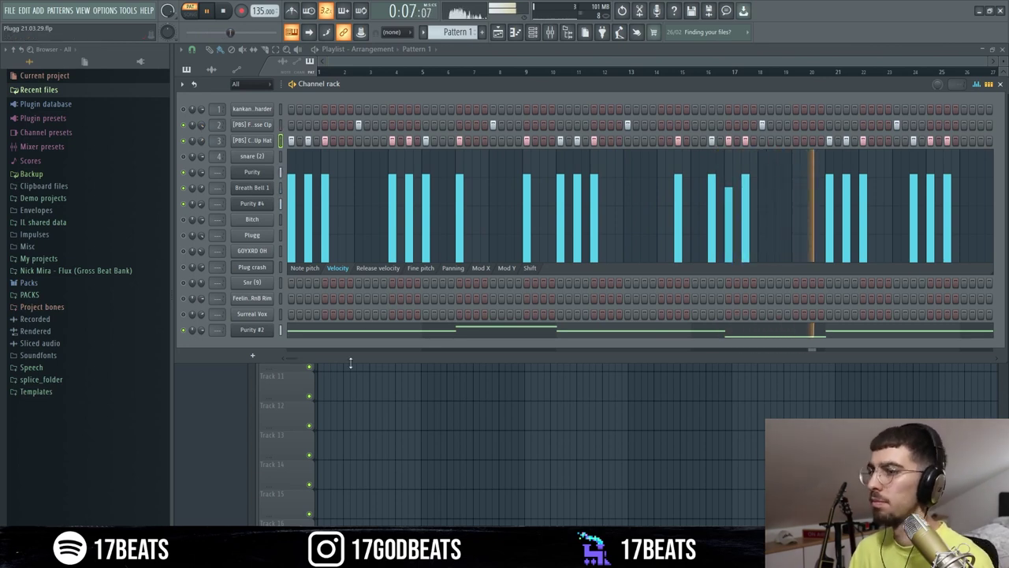
pyautogui.moveTo(292, 358); pyautogui.dragTo(333, 360)
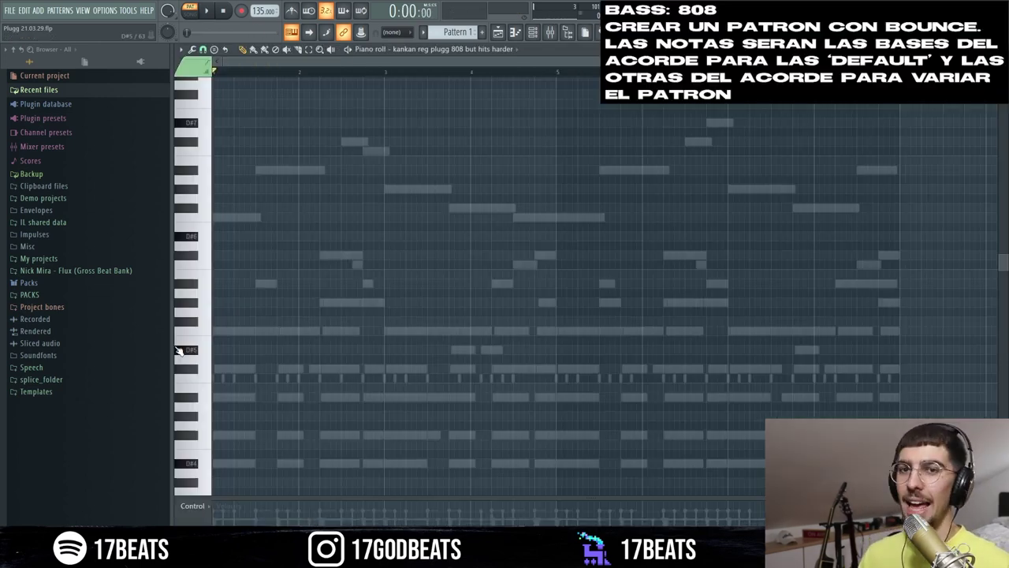
# Step: Start the 808 bass line with a D#5 at bar 1 and D#5, F5 and G#5 from step 5 of bar 2
pyautogui.scroll(-3, 209, 387)
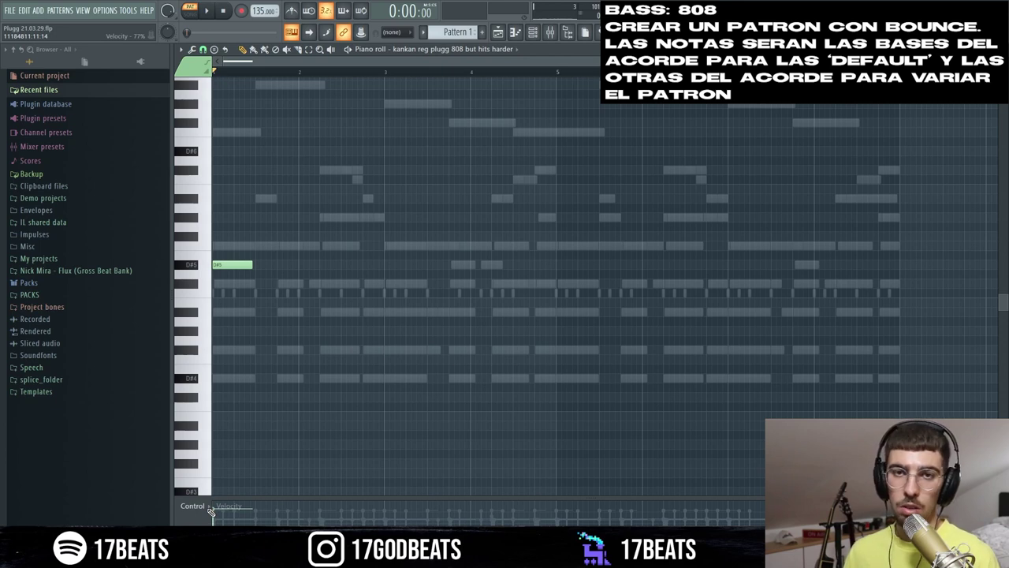
pyautogui.press('space')
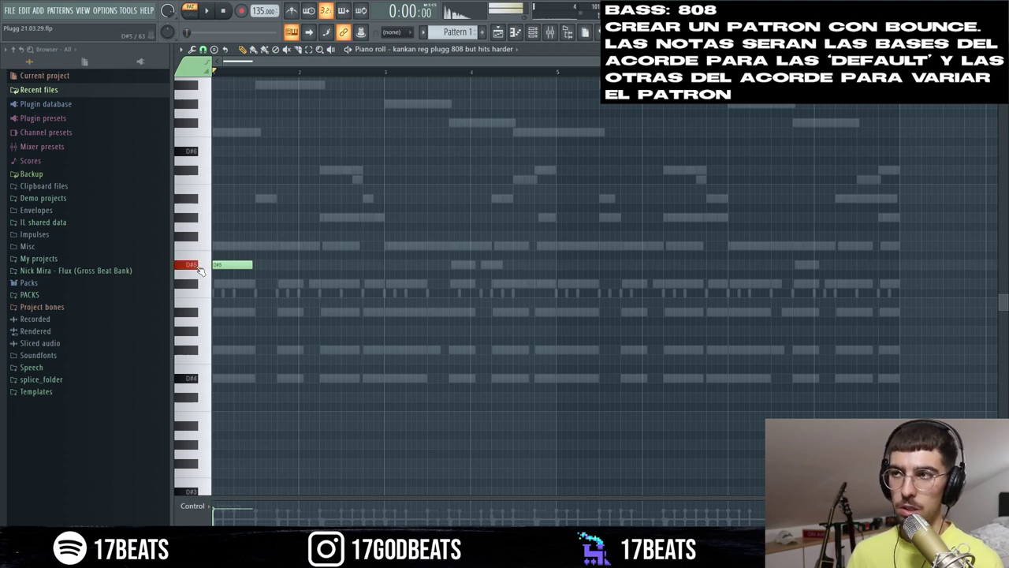
pyautogui.click(330, 264)
pyautogui.press('space')
pyautogui.click(351, 245)
pyautogui.click(368, 217)
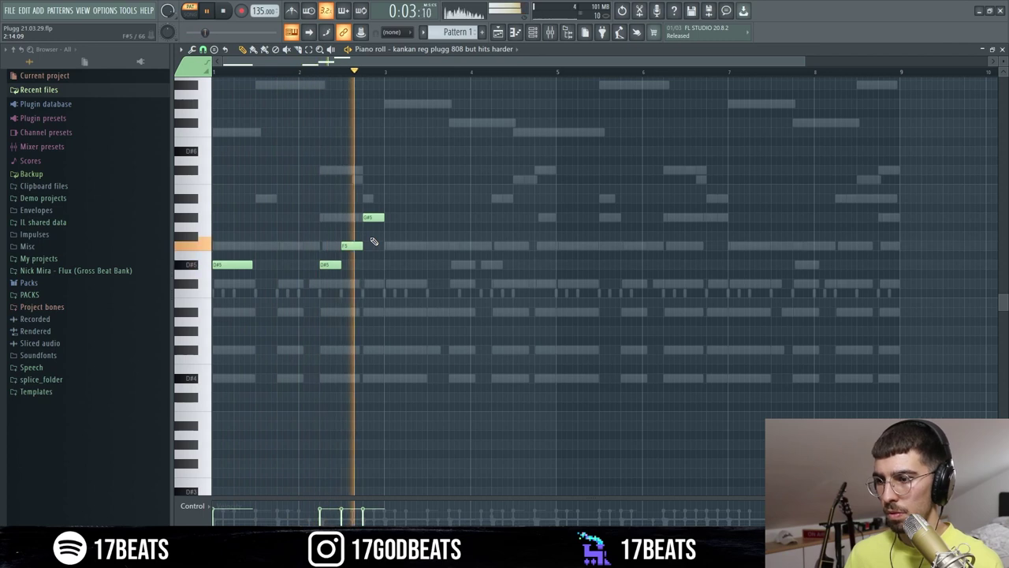
# Step: Continue the 808 with short D#5 and G#5 notes from bar 3 onward, ending bar 8 with D#5, F5, G#5 and C#6
pyautogui.press('space')
pyautogui.moveTo(388, 267); pyautogui.dragTo(390, 265)
pyautogui.press('space')
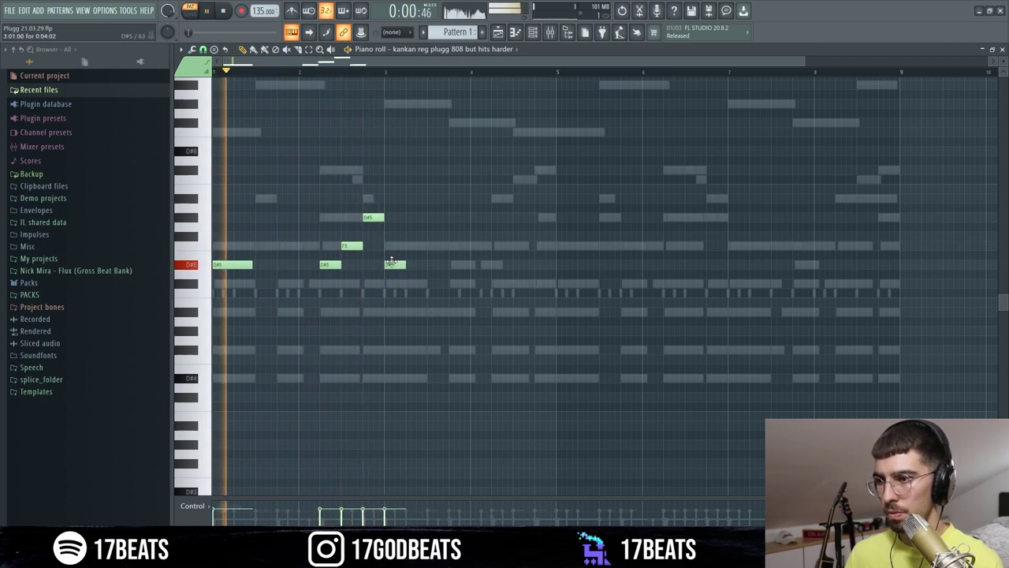
pyautogui.click(455, 265)
pyautogui.click(499, 265)
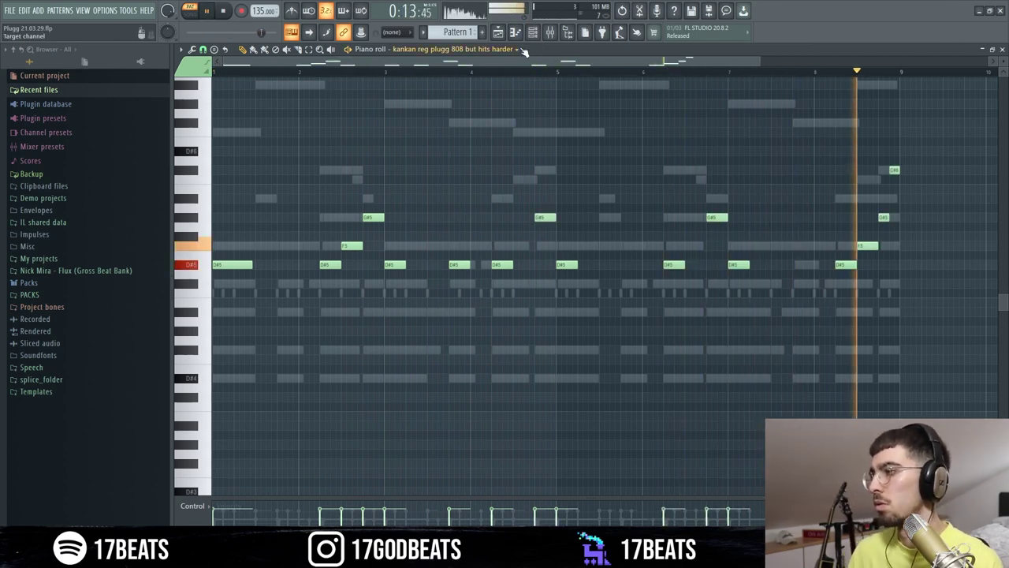
pyautogui.press('space')
# Step: Preview the Plug crash sample and place crash hits on step 1 of bars 1 and 3 and step 13 of bar 2
pyautogui.press('F6')
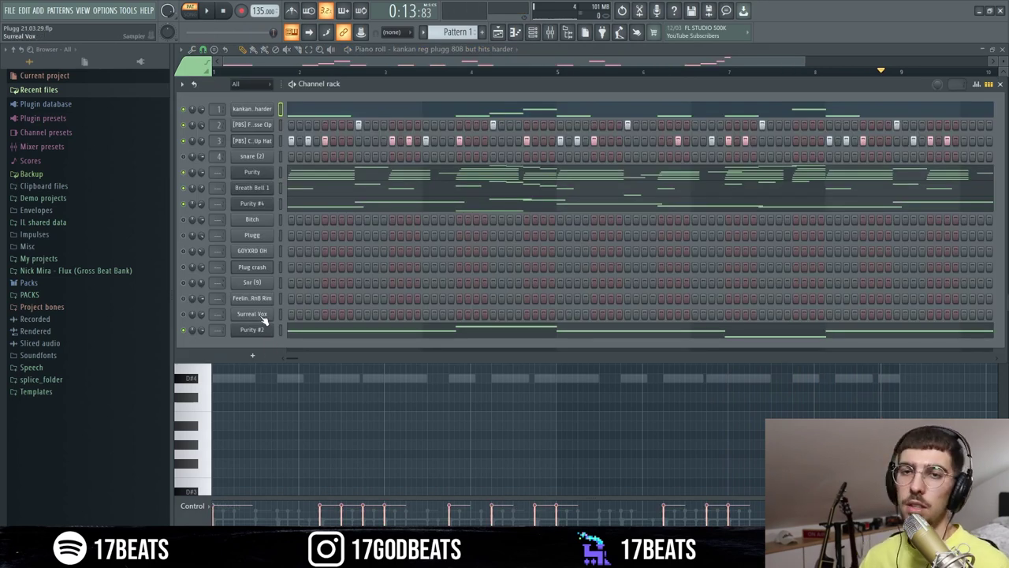
pyautogui.click(268, 268)
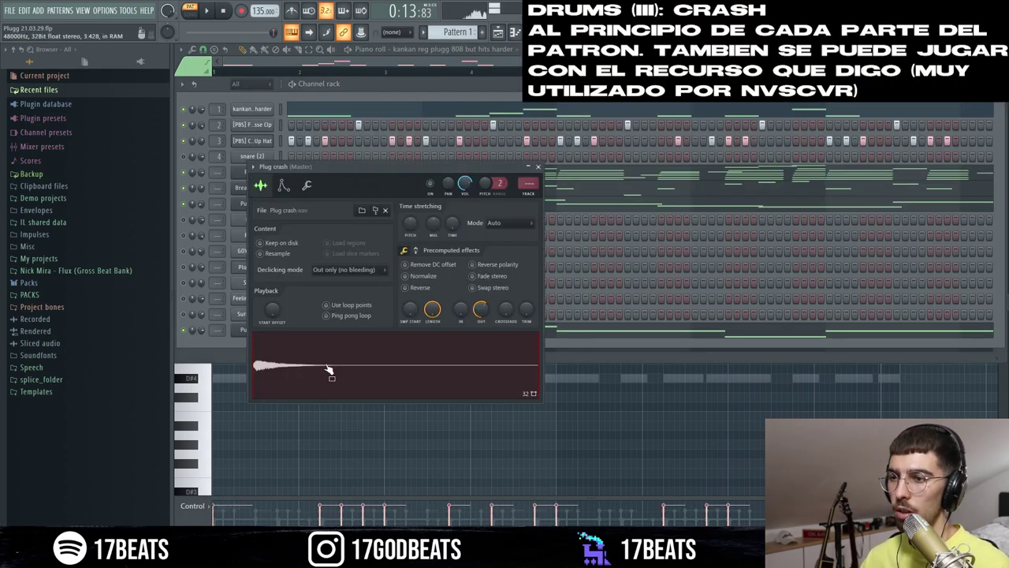
pyautogui.press('space')
pyautogui.press('Escape')
pyautogui.press('space')
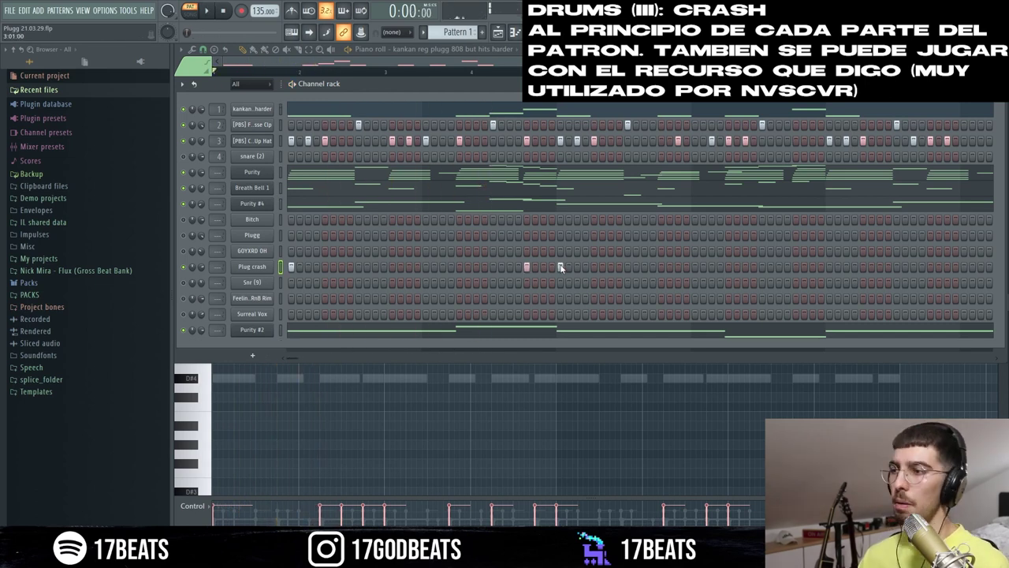
# Step: Lower the velocity of the bar 2 crash hit to 57% and add another crash hit on step 1 of bar 5
pyautogui.press('space')
pyautogui.rightClick(270, 270)
pyautogui.click(285, 279)
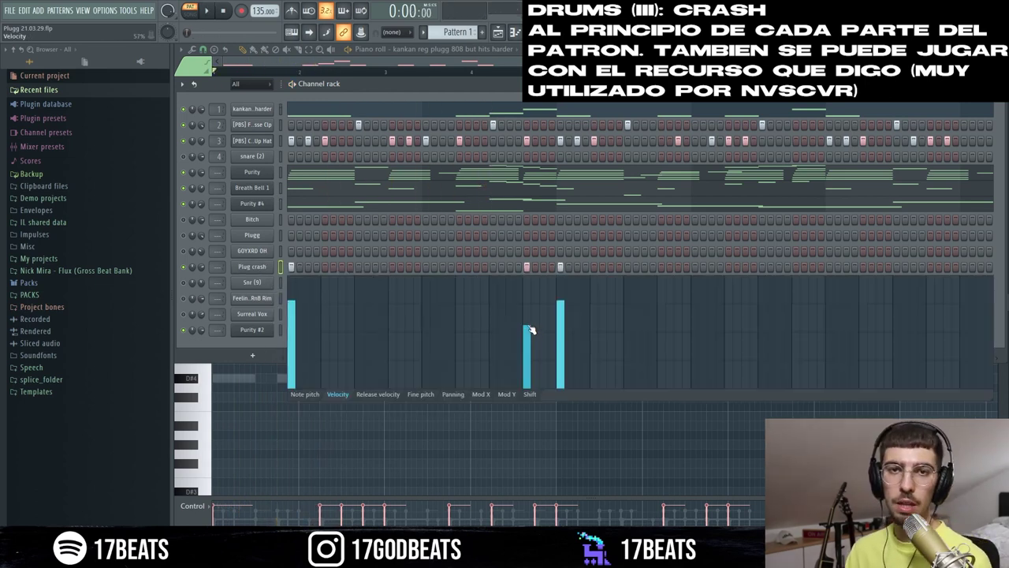
pyautogui.press('space')
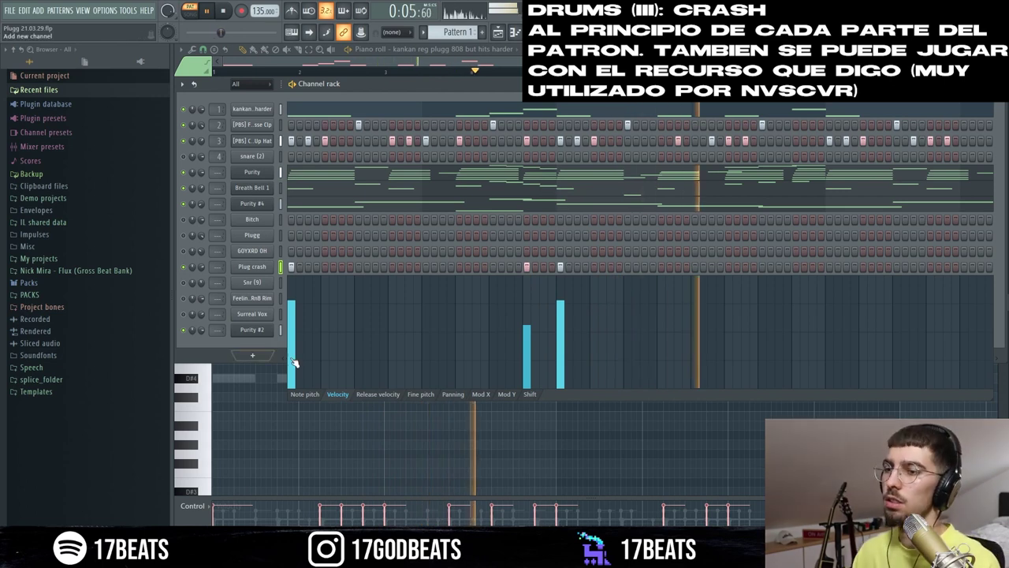
pyautogui.click(829, 267)
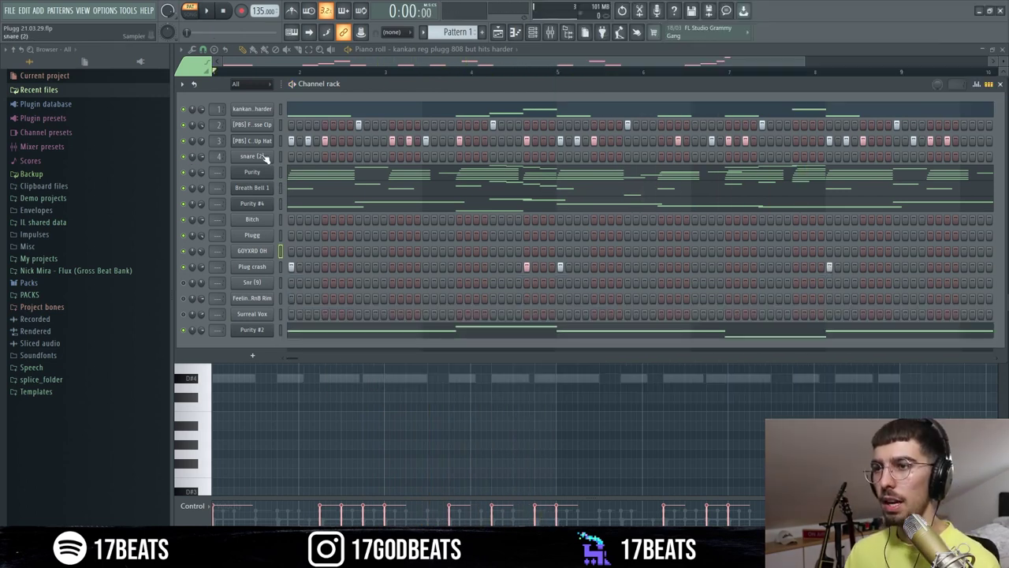
# Step: Place snare (2) hits on step 3 of bar 2, steps 13 and 15 of bar 4, and step 15 of bar 6
pyautogui.click(266, 157)
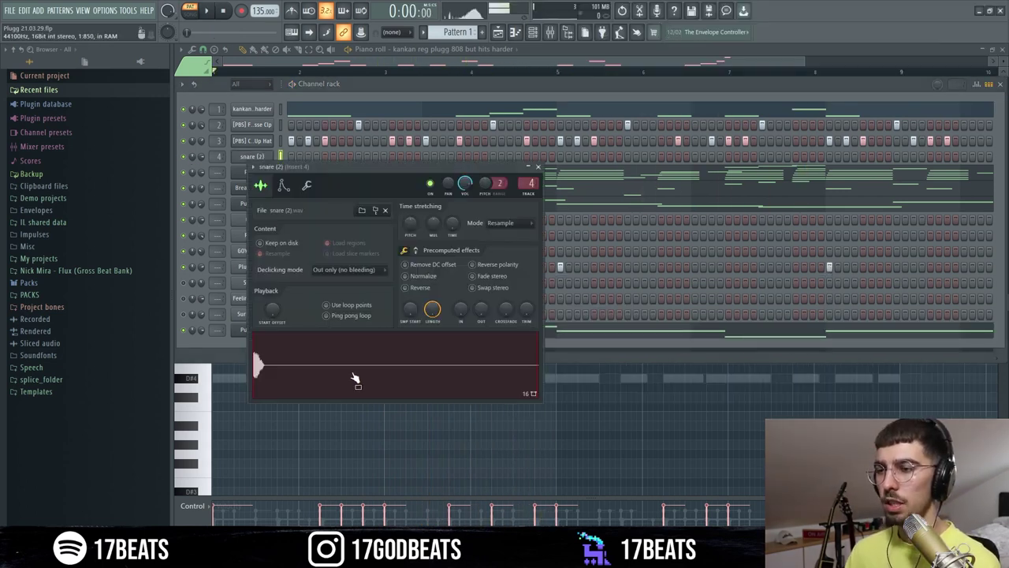
pyautogui.press('Up')
pyautogui.press('Up')
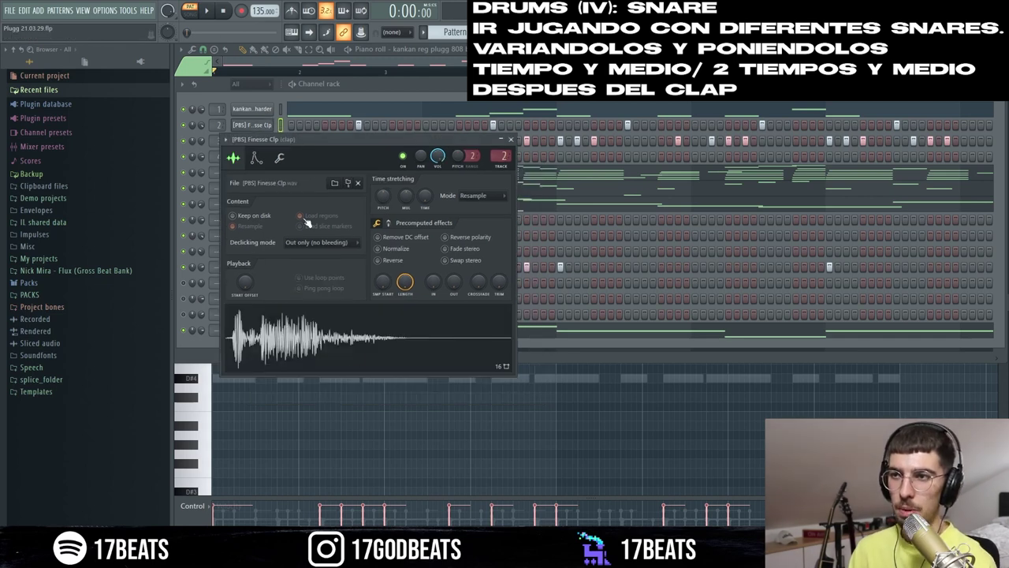
pyautogui.click(510, 138)
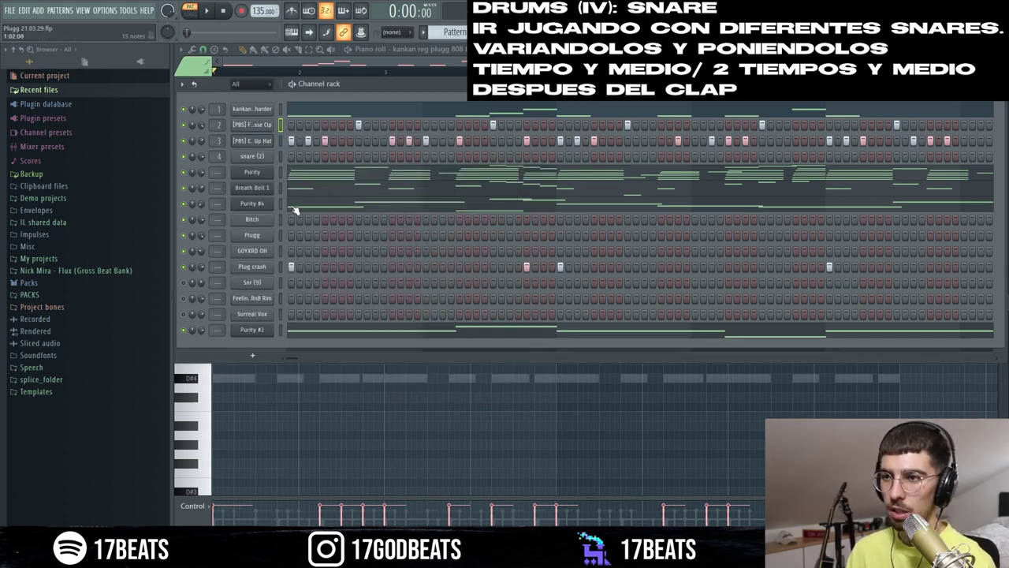
pyautogui.press('space')
pyautogui.click(442, 156)
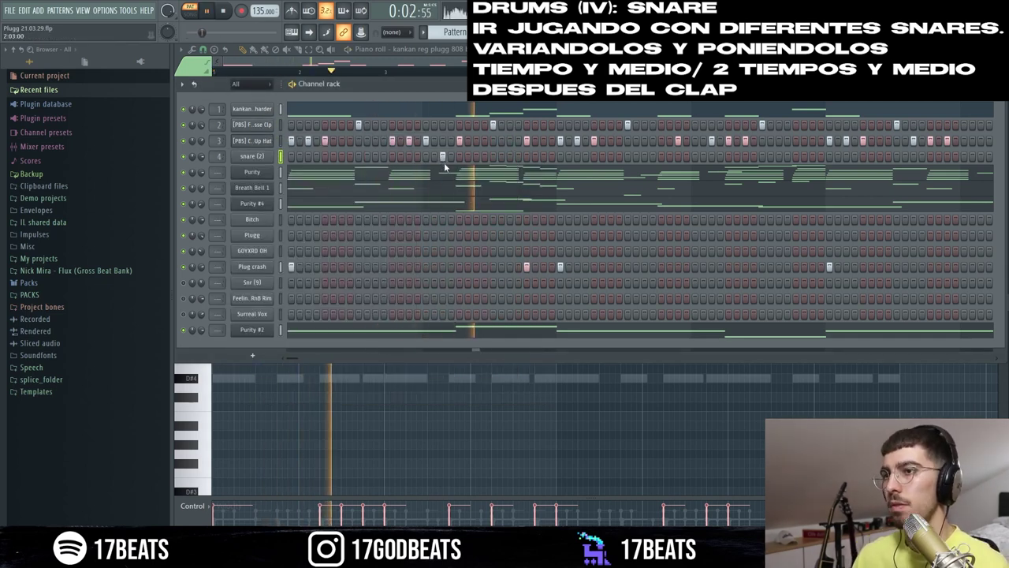
pyautogui.click(795, 156)
pyautogui.click(813, 156)
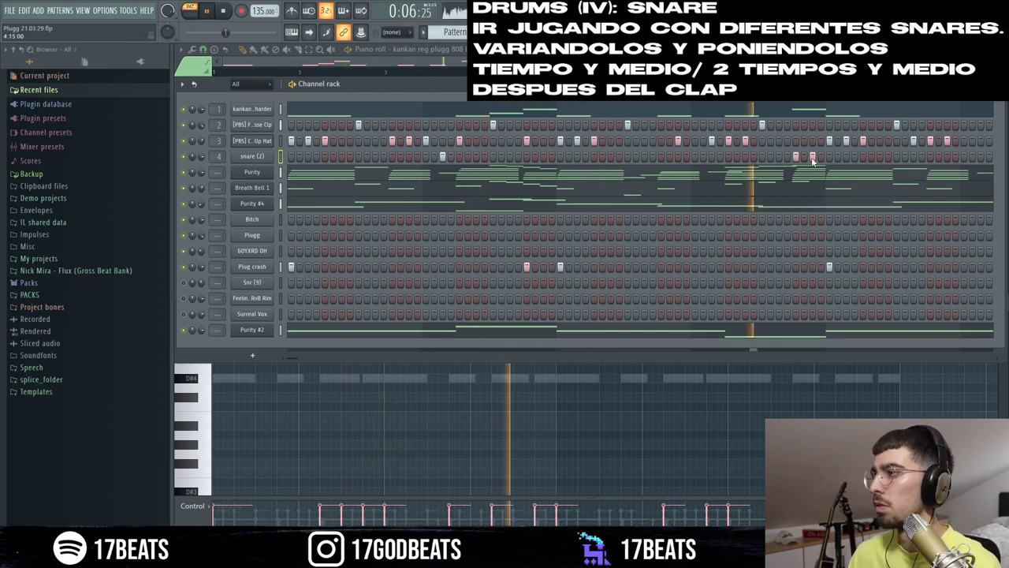
pyautogui.moveTo(290, 357); pyautogui.dragTo(315, 357)
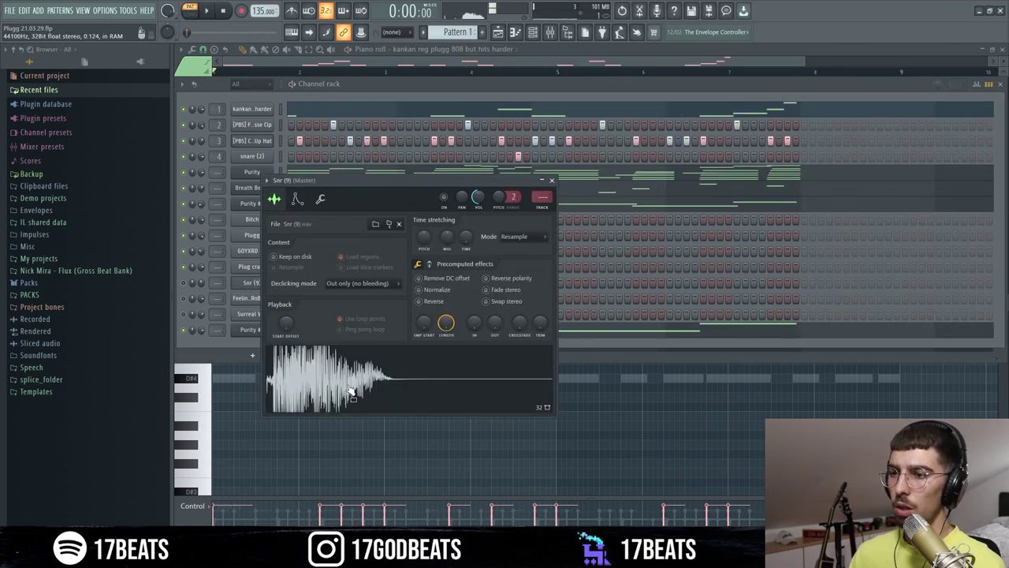
# Step: Place Snr (9) hits on step 15 of bars 1 and 5 and on step 3 of bars 4 and 8
pyautogui.click(552, 180)
pyautogui.moveTo(360, 359); pyautogui.dragTo(313, 357)
pyautogui.press('space')
pyautogui.click(409, 282)
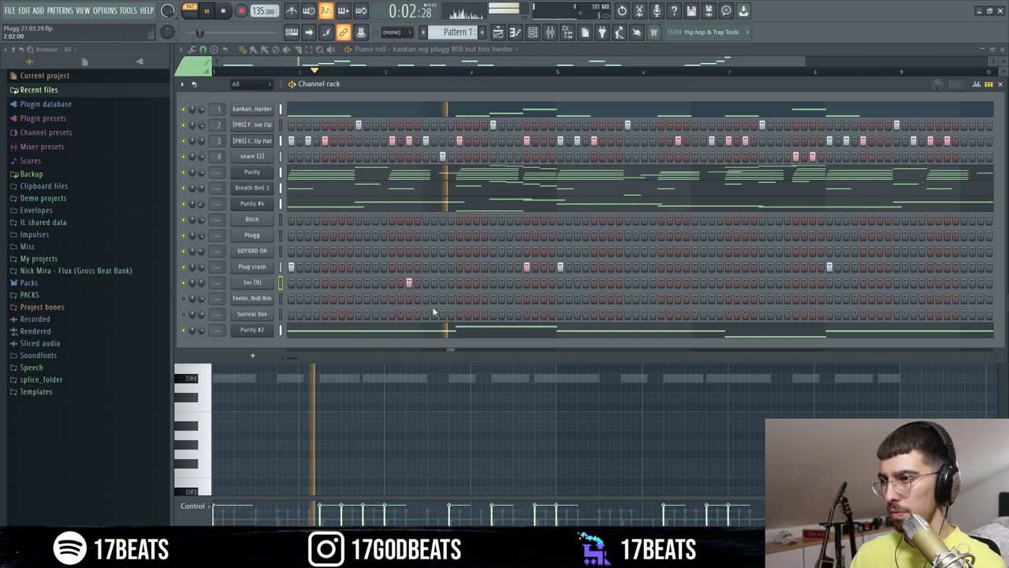
pyautogui.click(712, 282)
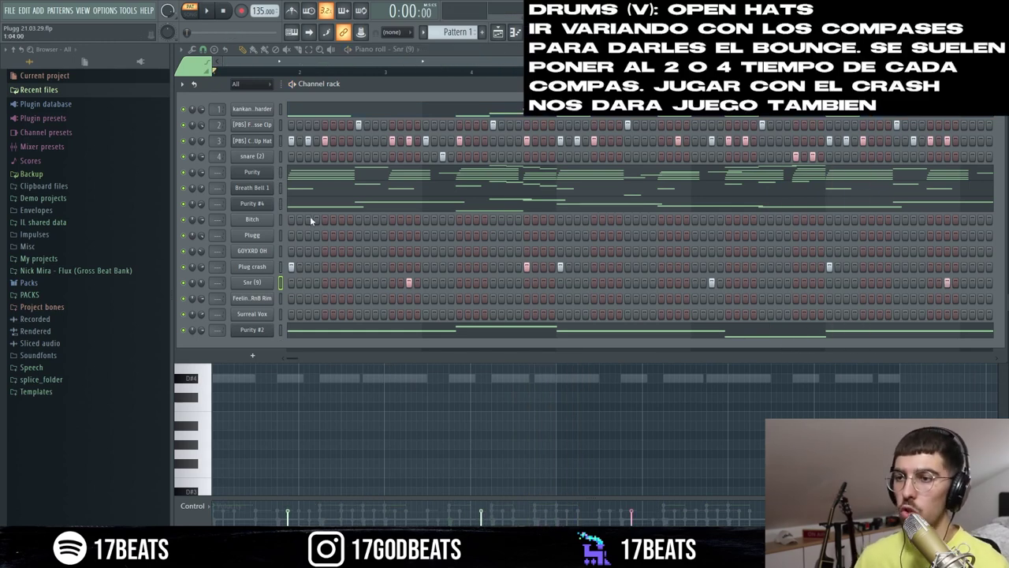
# Step: Place GOYXRD OH open-hat hits on step 5 of bars 1, 5, 6 and 7, and on step 13 of bars 2, 3 and 8
pyautogui.click(526, 251)
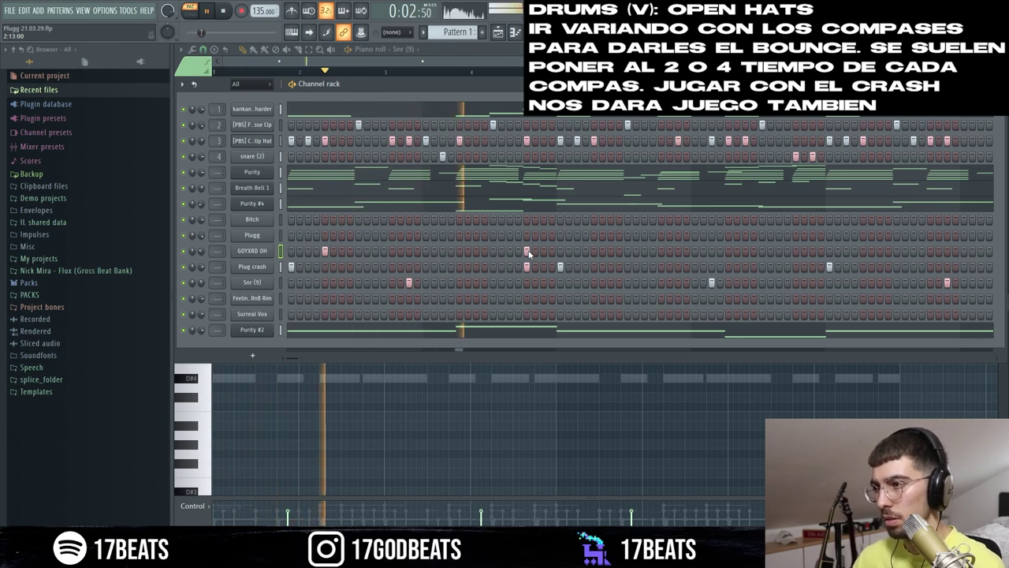
pyautogui.click(661, 250)
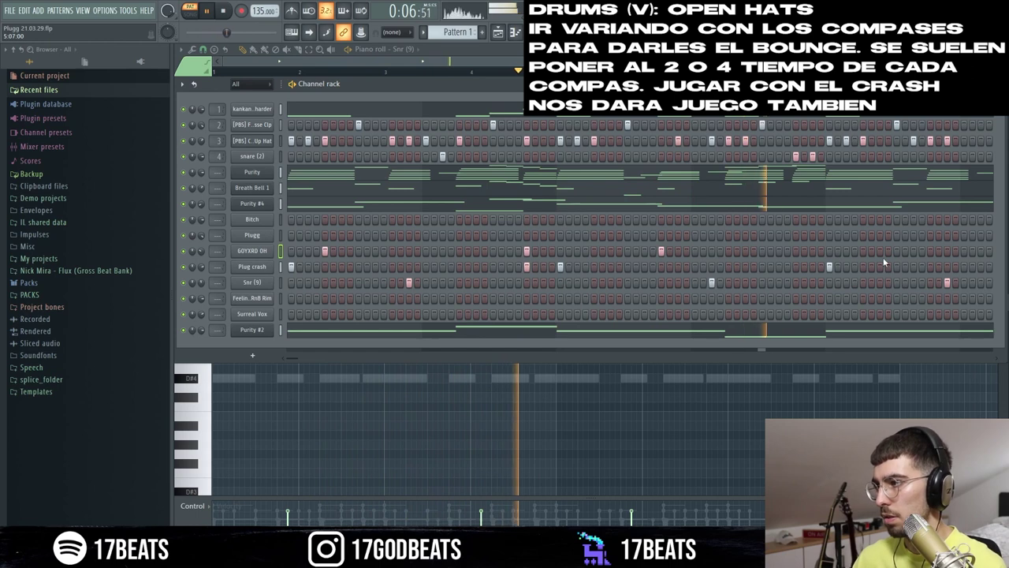
pyautogui.click(863, 251)
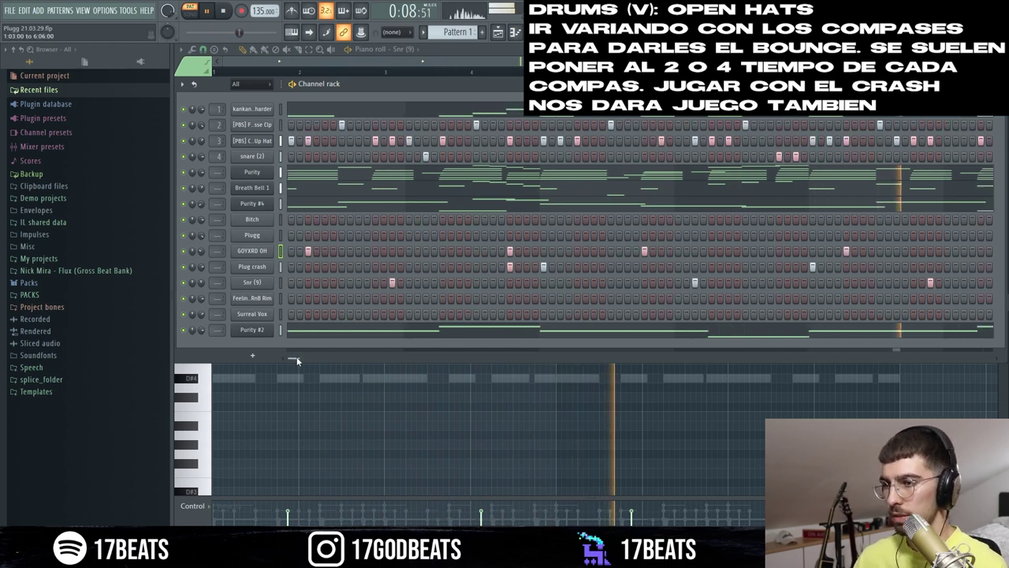
pyautogui.click(678, 253)
pyautogui.click(813, 250)
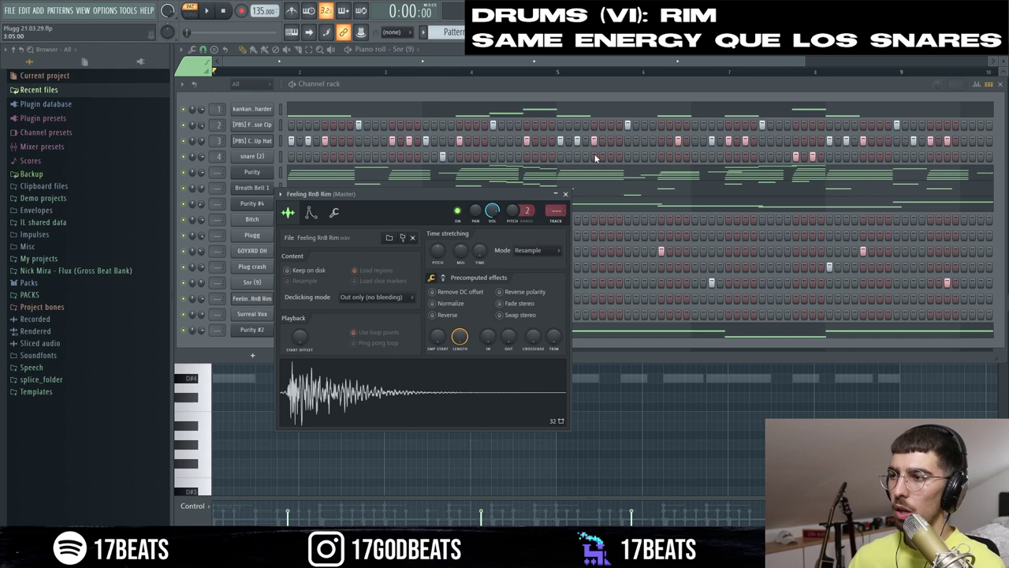
# Step: Place Feeling RnB Rim hits on step 15 of bars 3 and 7 and on step 3 of bar 6
pyautogui.click(566, 196)
pyautogui.press('space')
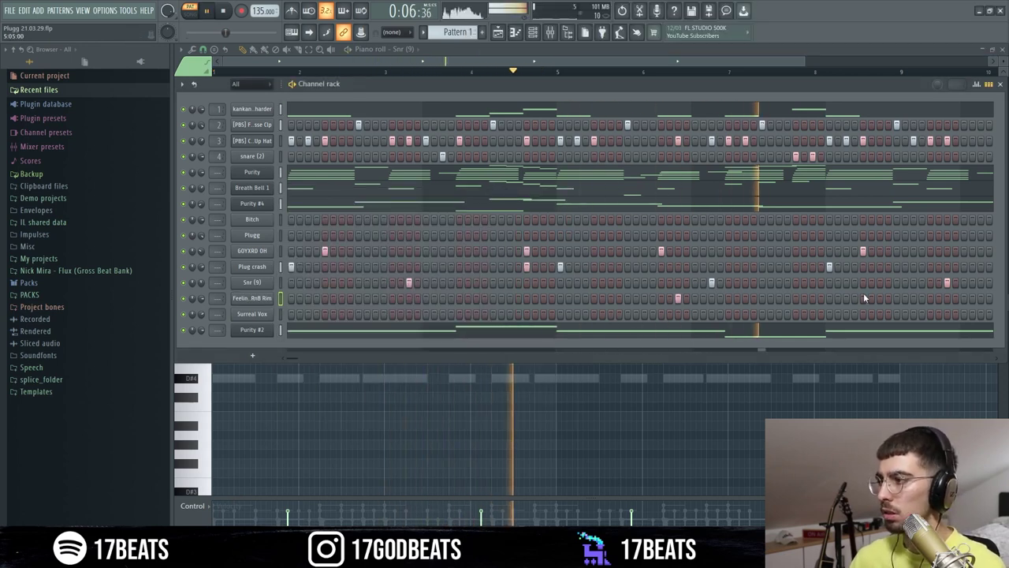
pyautogui.click(980, 298)
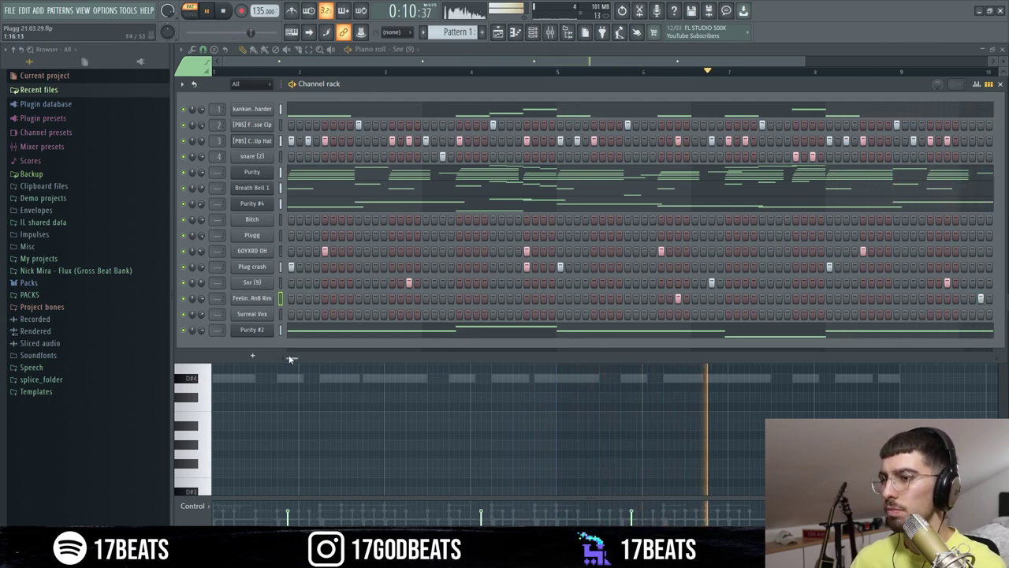
pyautogui.click(719, 298)
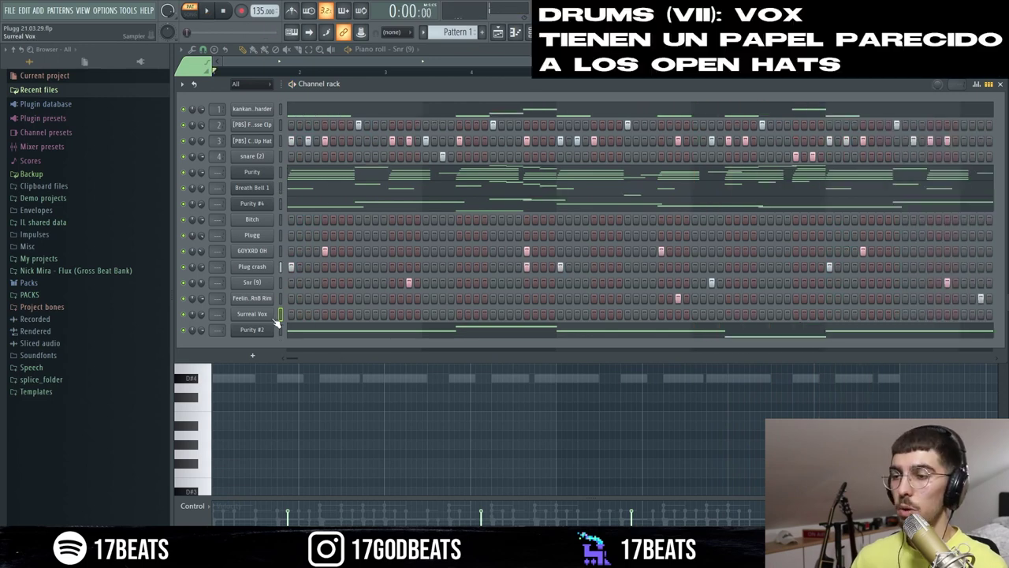
pyautogui.press('space')
pyautogui.click(253, 313)
pyautogui.click(468, 100)
pyautogui.click(308, 315)
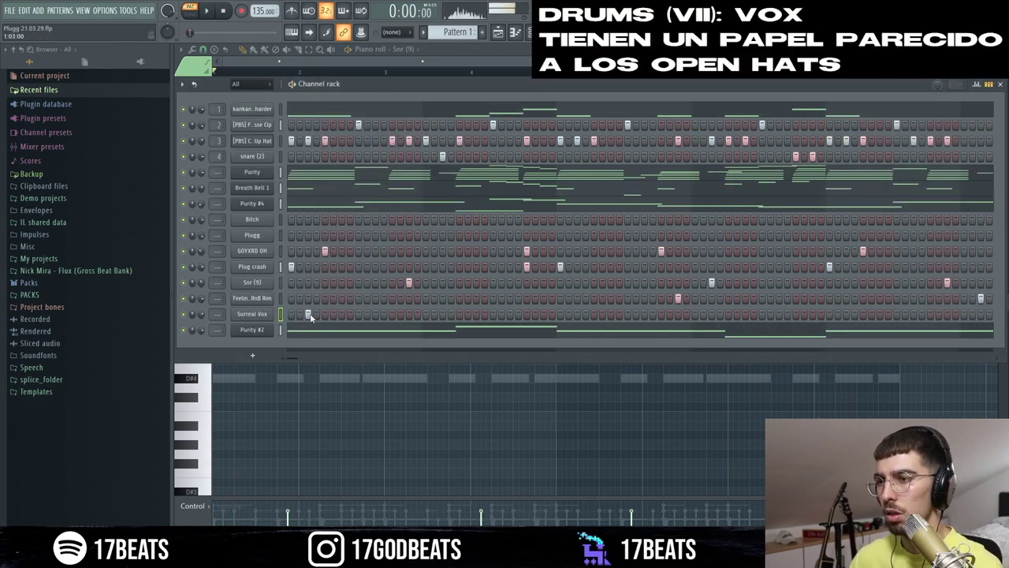
pyautogui.press('space')
pyautogui.click(324, 315)
# Step: Place Surreal Vox hits on step 5 of bars 2, 3 and 8 and on step 13 of bar 5
pyautogui.click(459, 315)
pyautogui.press('space')
pyautogui.press('space')
pyautogui.click(594, 314)
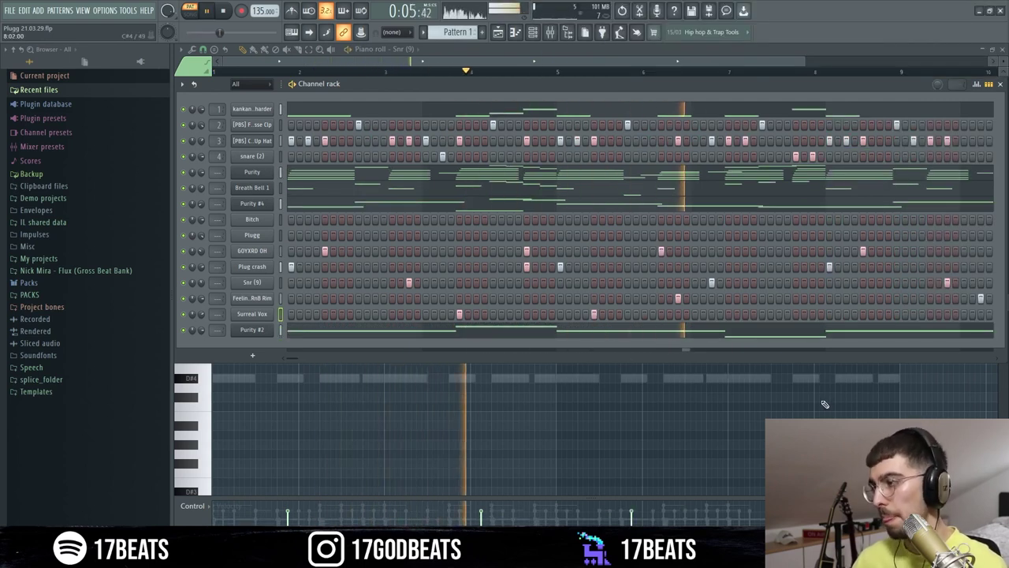
pyautogui.click(930, 314)
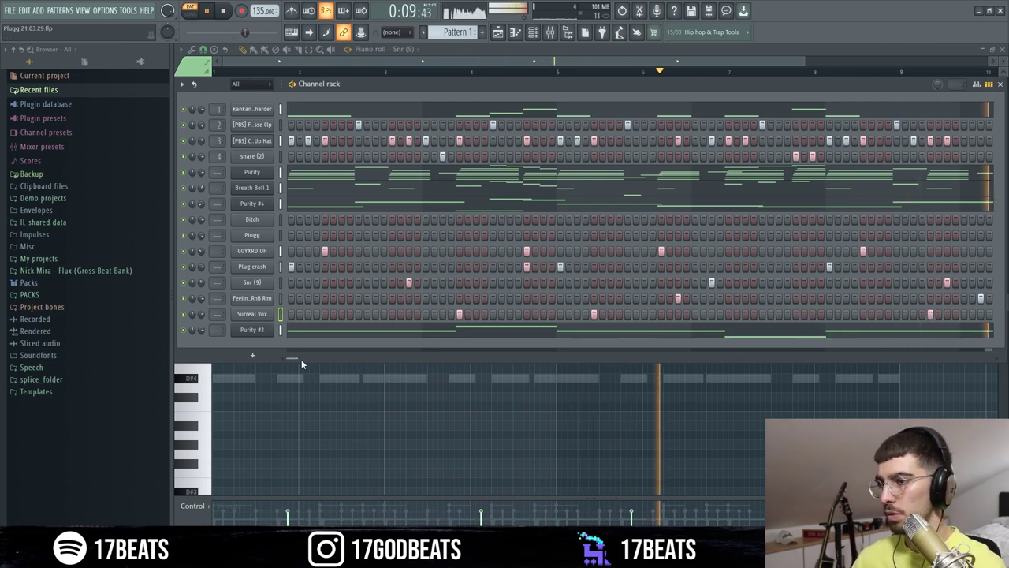
pyautogui.press('space')
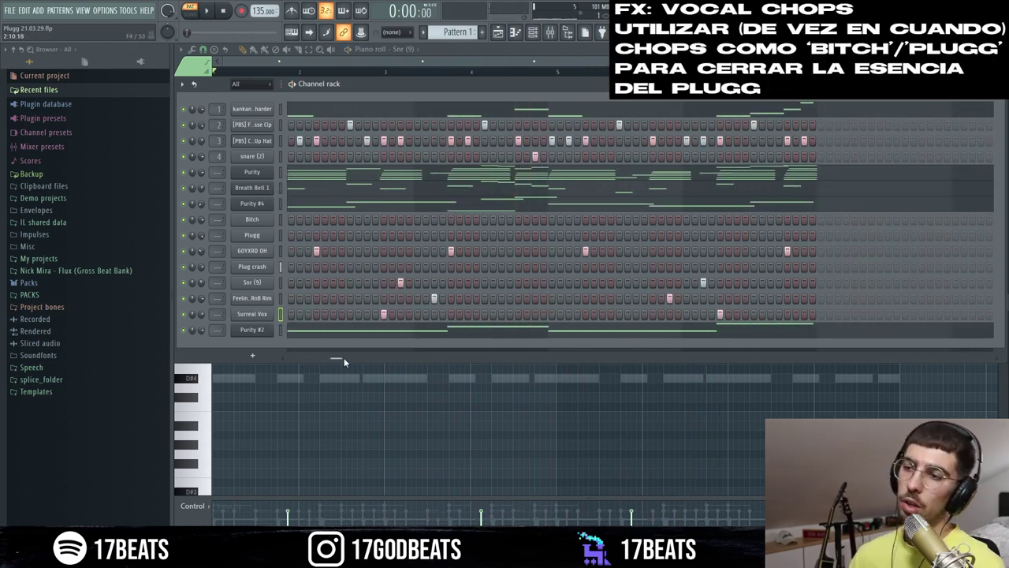
# Step: Preview the Bitch and Plugg vocal chops, placing Plugg on step 1 of bars 1 and 5 and adding a Bitch hit
pyautogui.moveTo(344, 362); pyautogui.dragTo(297, 368)
pyautogui.click(254, 221)
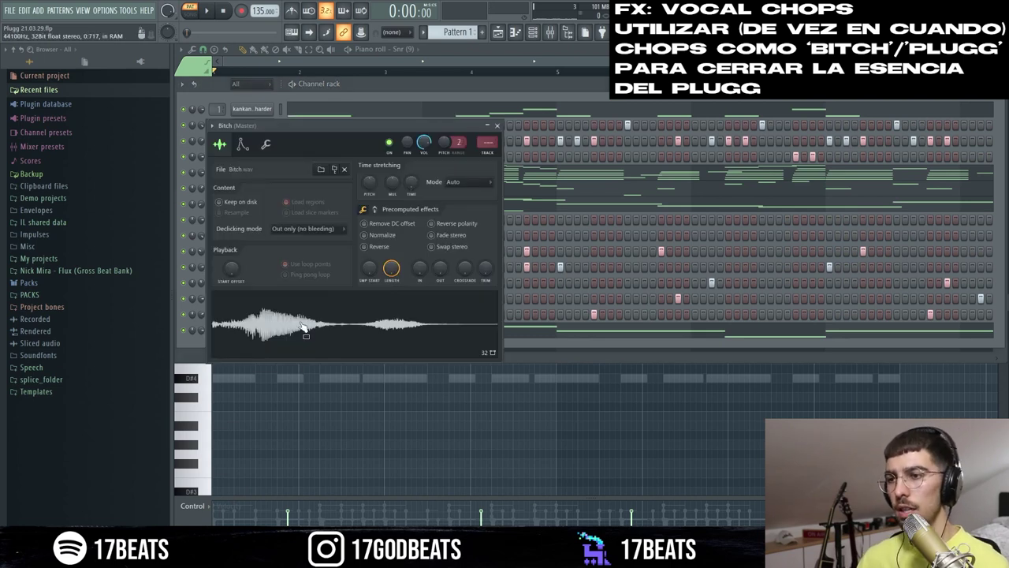
pyautogui.press('Down')
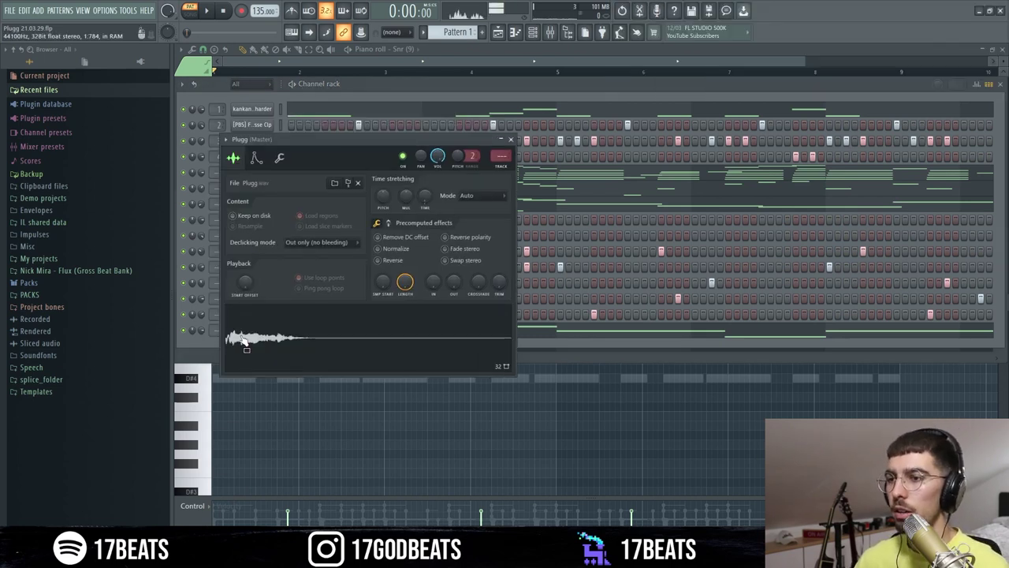
pyautogui.click(294, 236)
pyautogui.click(830, 235)
pyautogui.press('space')
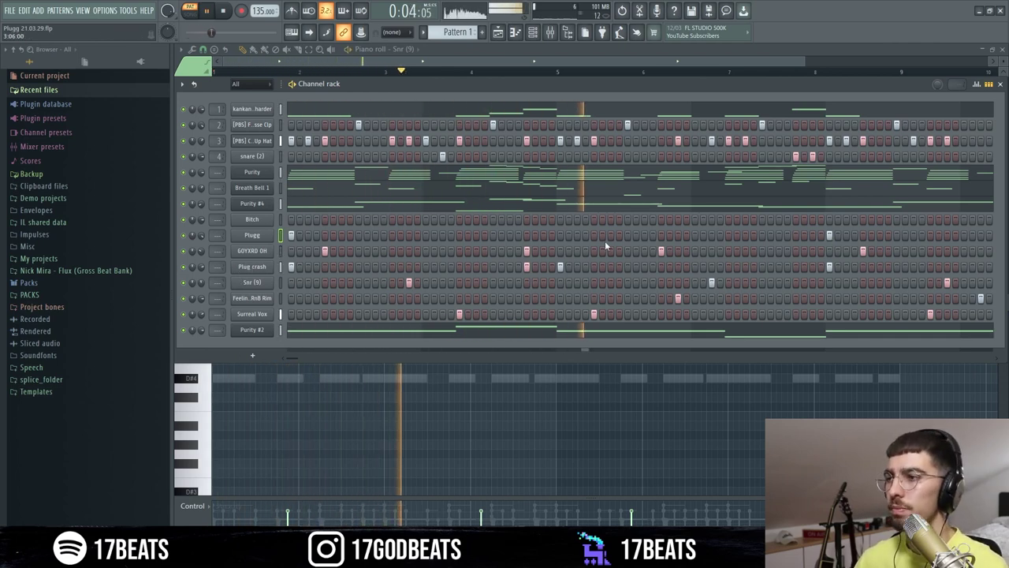
pyautogui.click(761, 219)
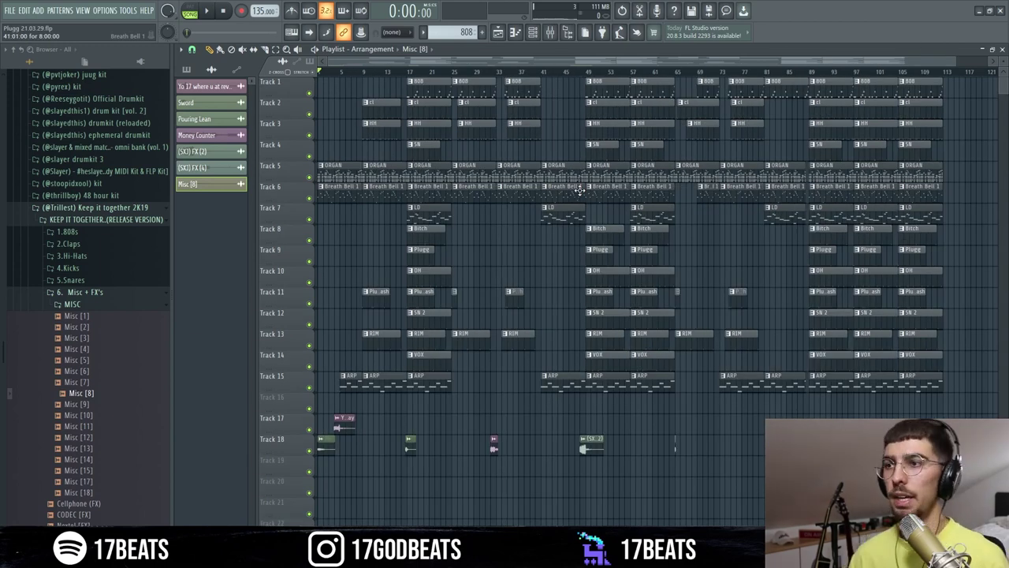
# Step: Examine the arrangement's intro with the pattern list shown, and look through the Plugg drum kit folders
pyautogui.click(209, 70)
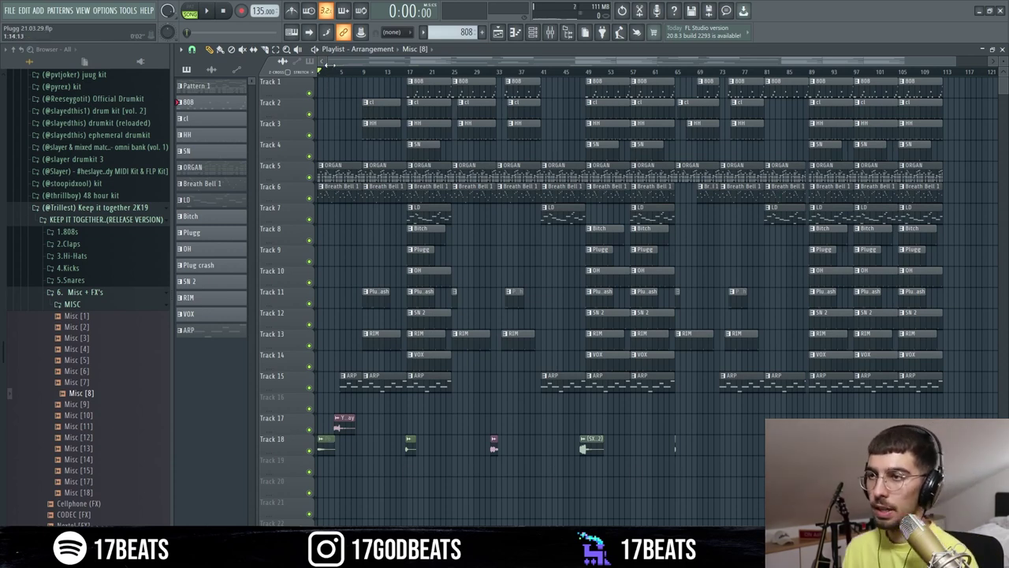
pyautogui.scroll(8, 337, 75)
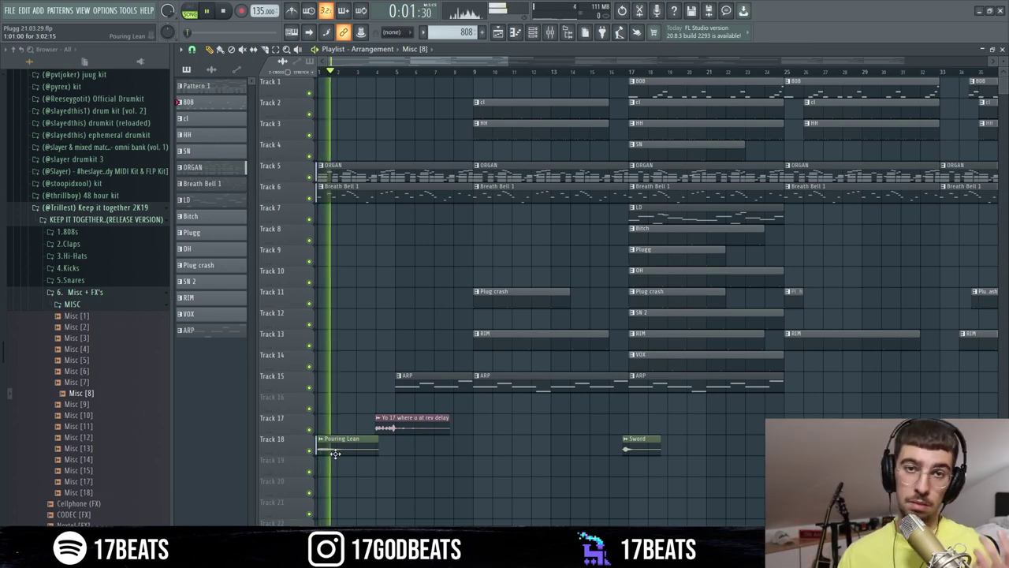
pyautogui.press('space')
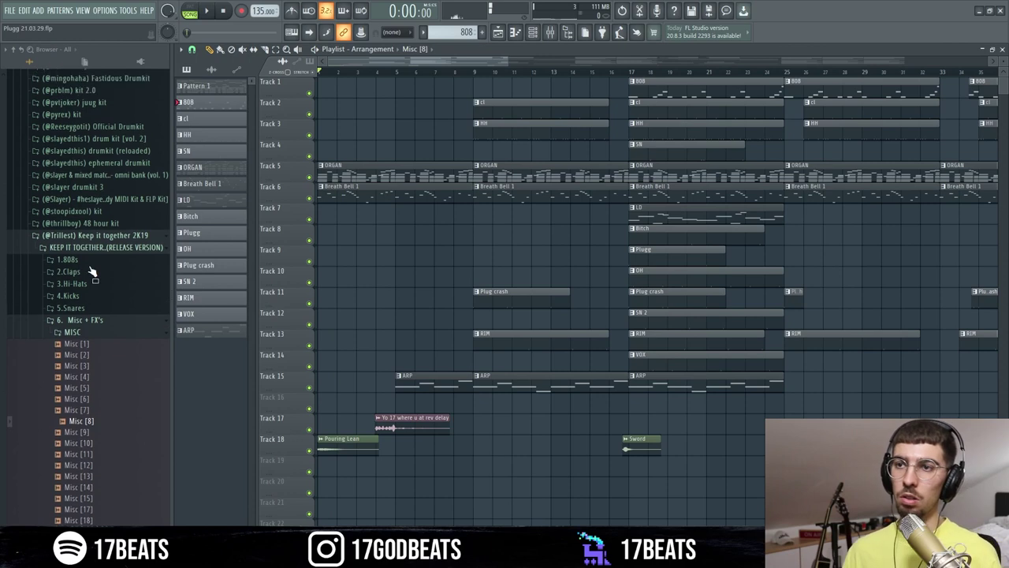
pyautogui.scroll(10, 90, 268)
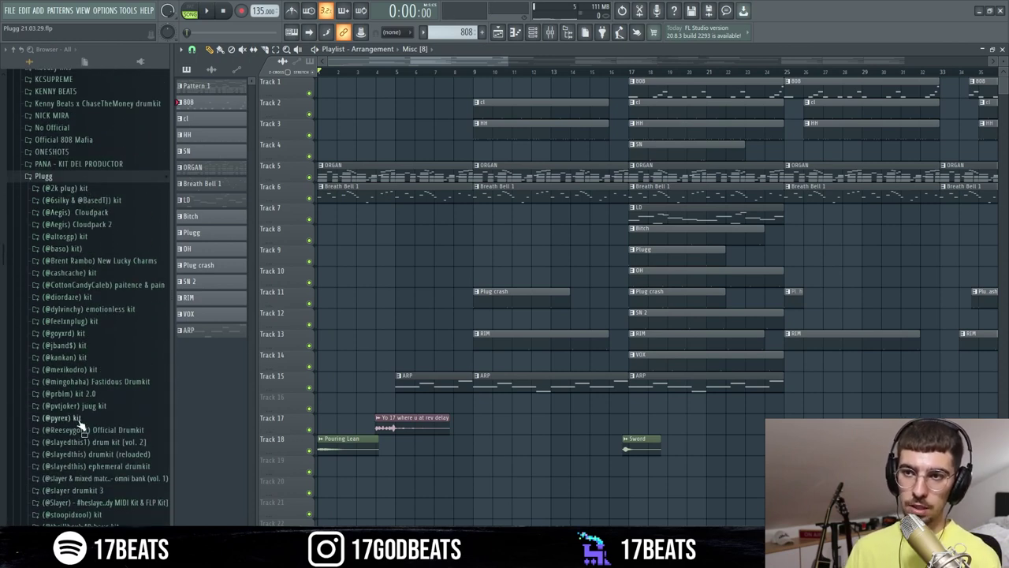
pyautogui.scroll(-12, 81, 423)
# Step: Play the arrangement from the start and jump playback ahead to bar 25
pyautogui.press('space')
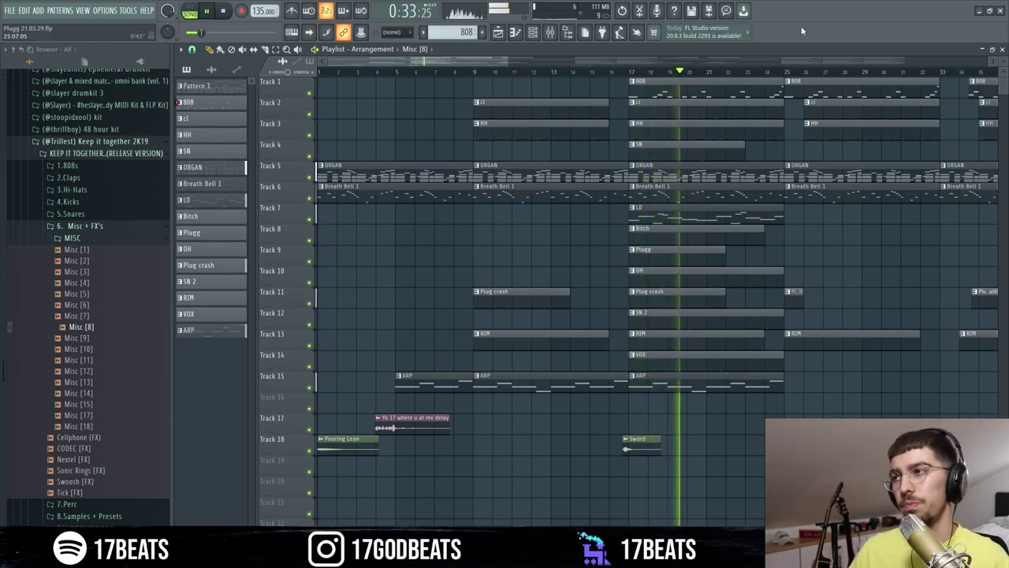
pyautogui.scroll(-2, 510, 60)
pyautogui.click(612, 71)
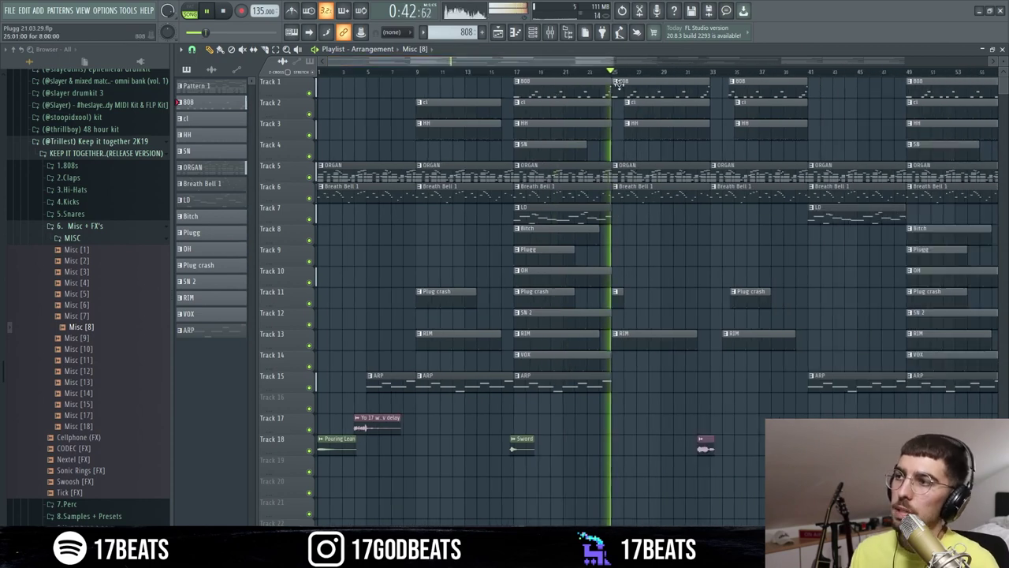
# Step: Pause the song just before bar 25, resume playback, and follow the arrangement through the middle sections to about bar 69
pyautogui.click(224, 11)
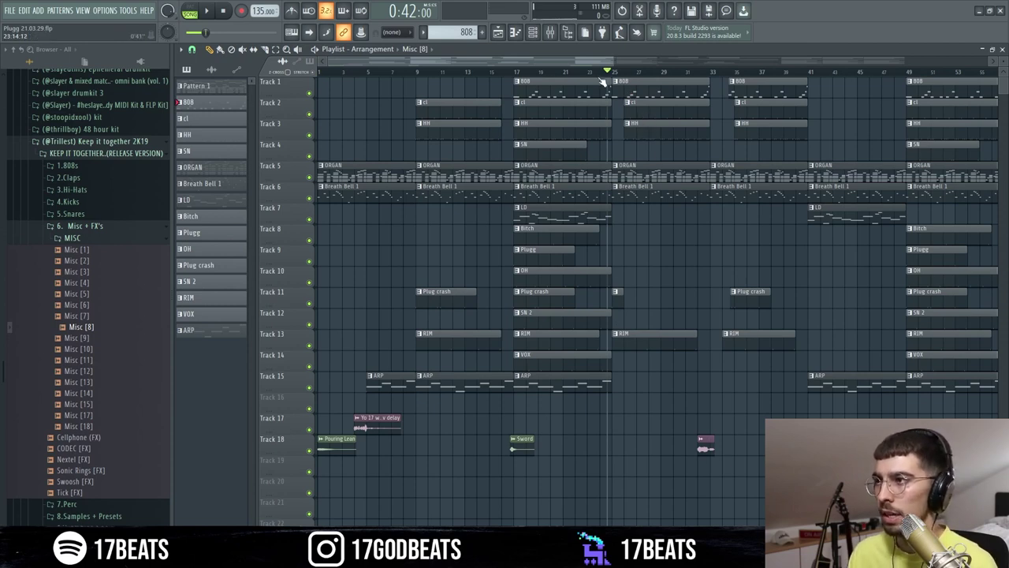
pyautogui.press('space')
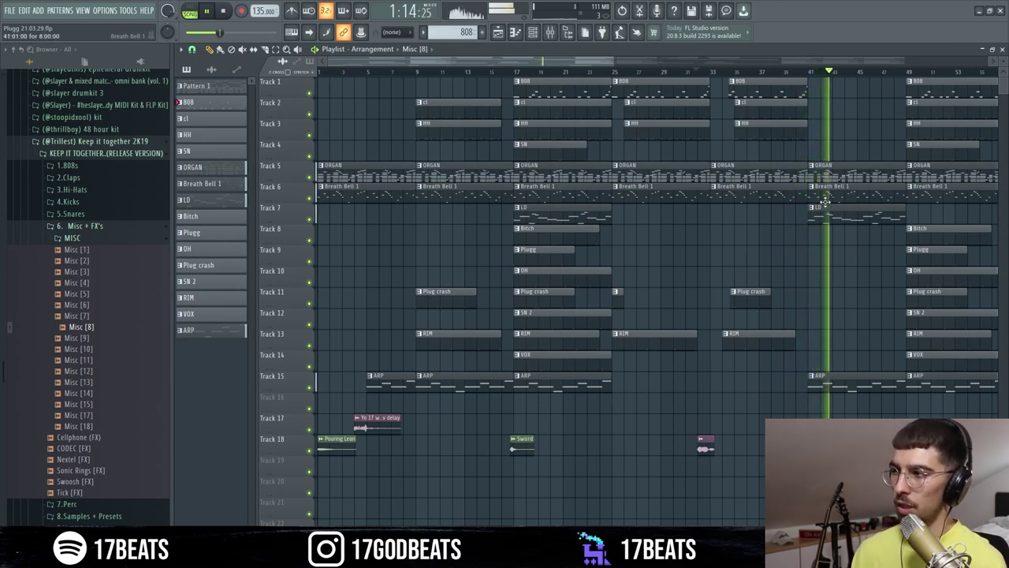
pyautogui.moveTo(607, 62); pyautogui.dragTo(627, 61)
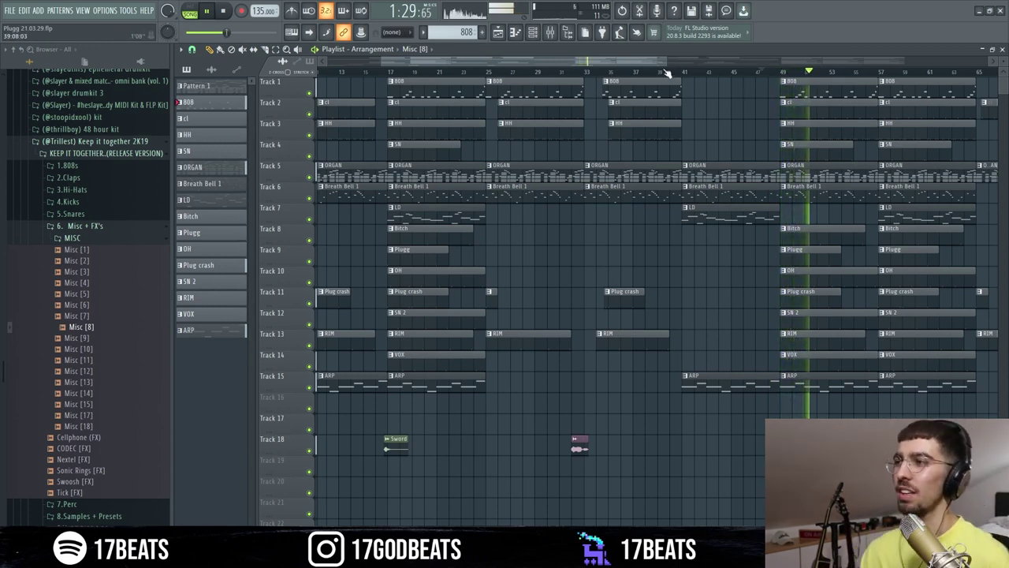
pyautogui.moveTo(676, 60); pyautogui.dragTo(718, 61)
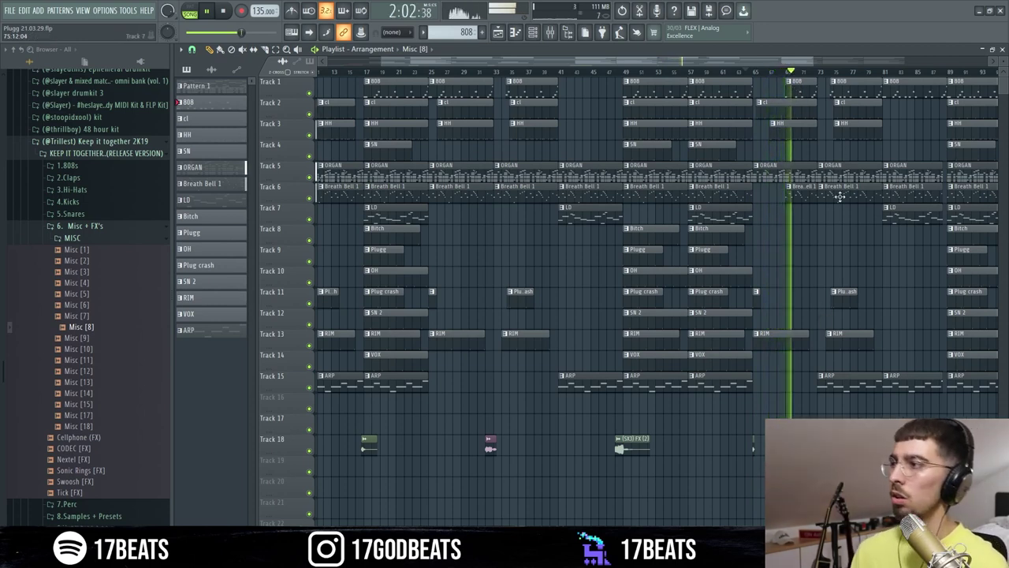
# Step: Jump playback ahead to about bar 72 and about bar 80, and examine the short gap in the clips before bar 89
pyautogui.click(813, 71)
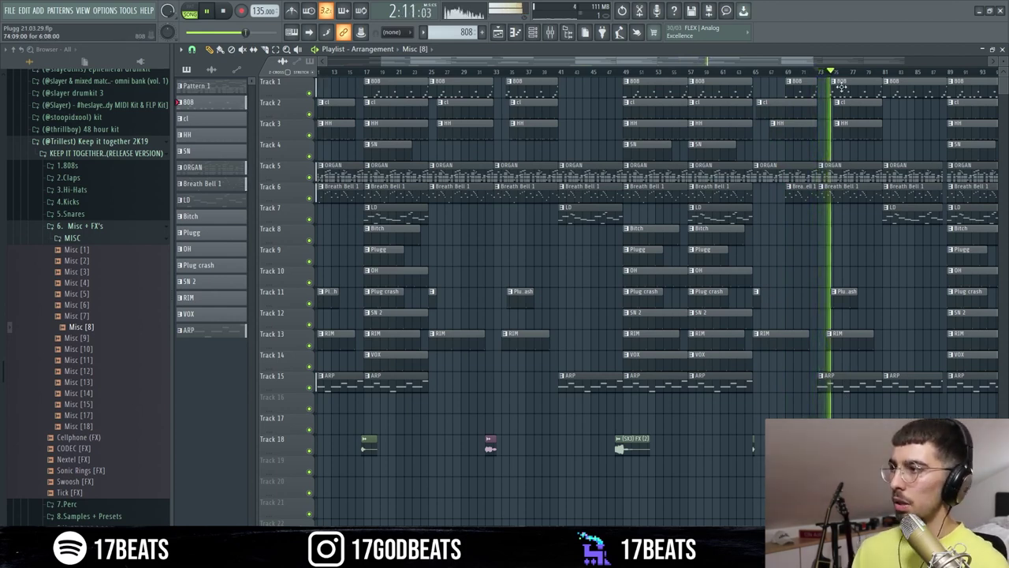
pyautogui.click(877, 71)
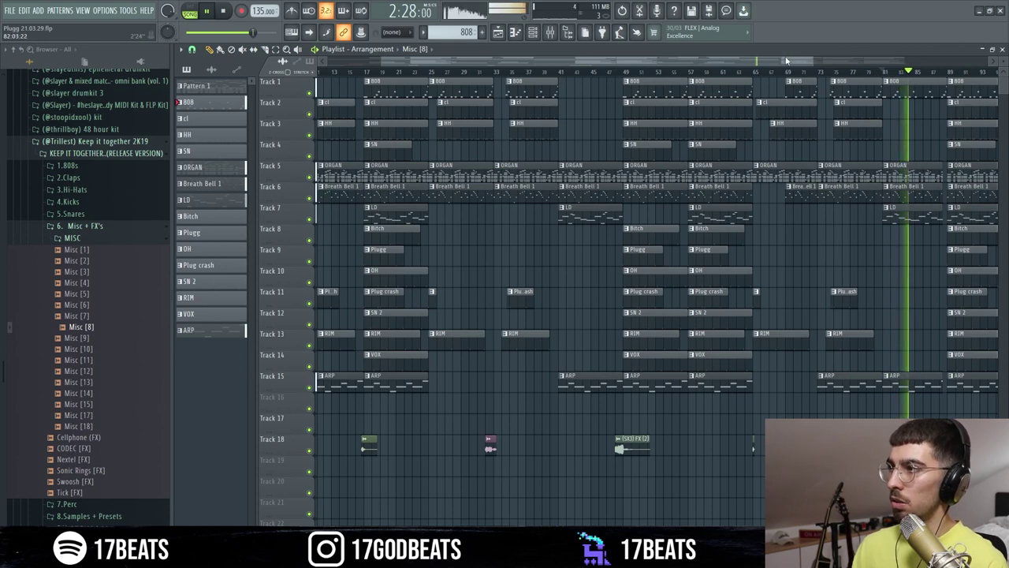
pyautogui.scroll(-2, 810, 63)
pyautogui.scroll(-2, 810, 63)
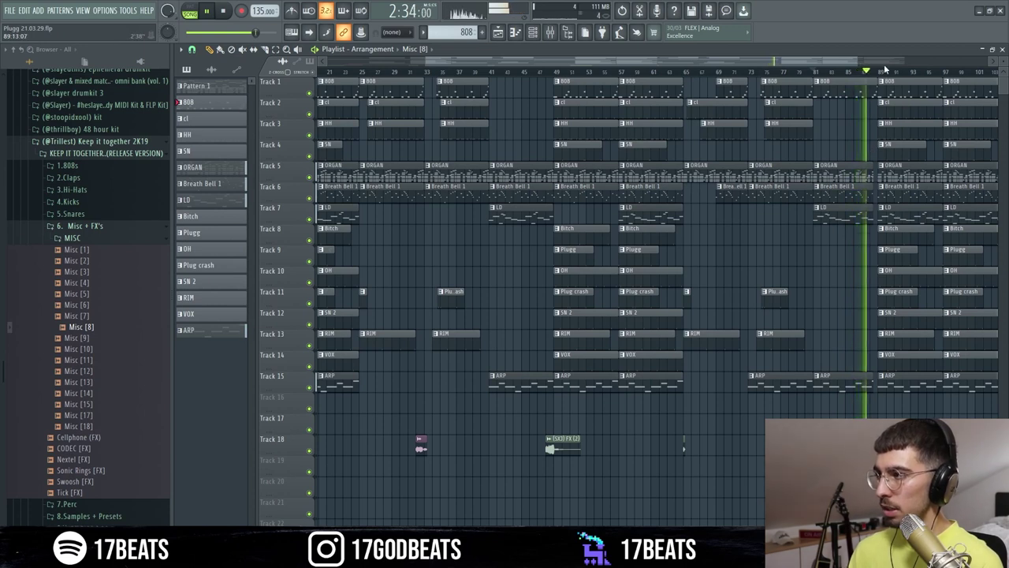
pyautogui.scroll(4, 874, 73)
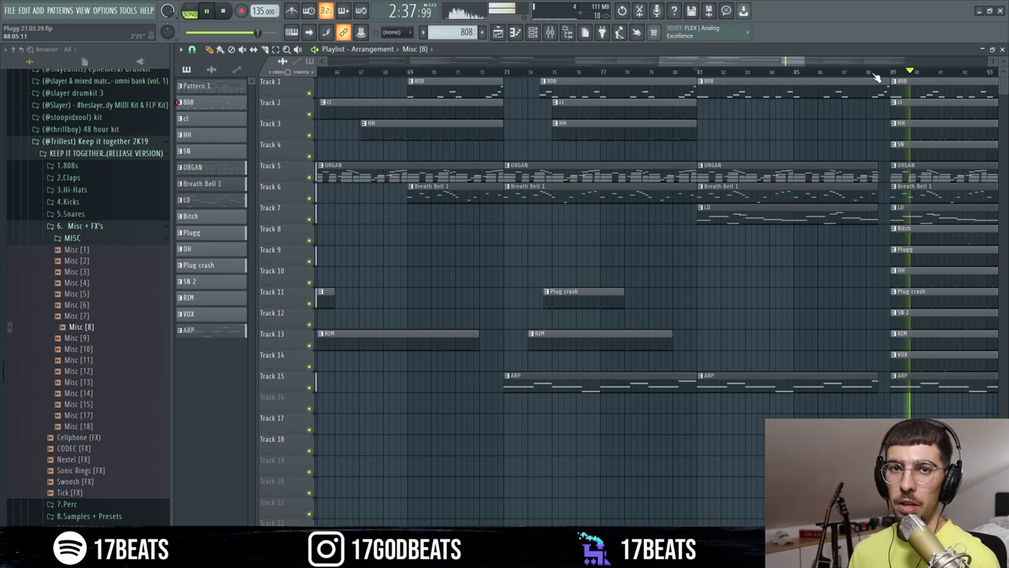
# Step: Stop playback and show the whole arrangement from bar 1 to its end in the playlist
pyautogui.scroll(-3, 910, 63)
pyautogui.press('space')
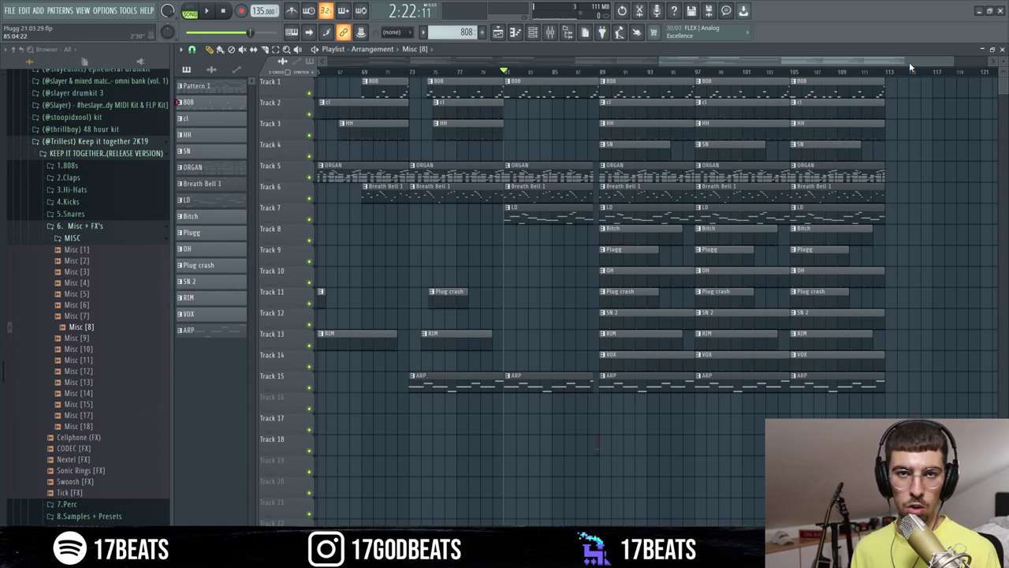
pyautogui.scroll(-3, 668, 66)
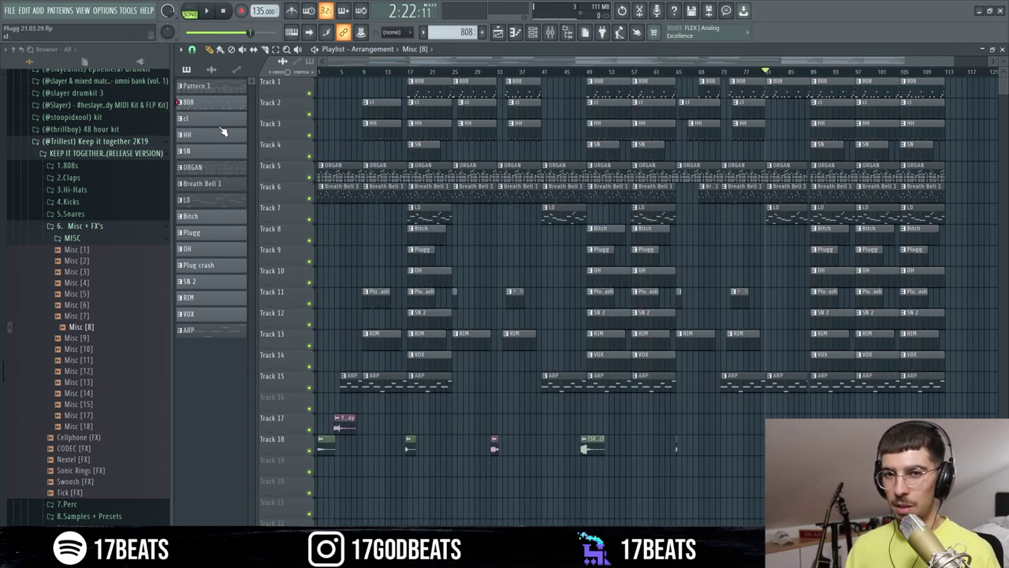